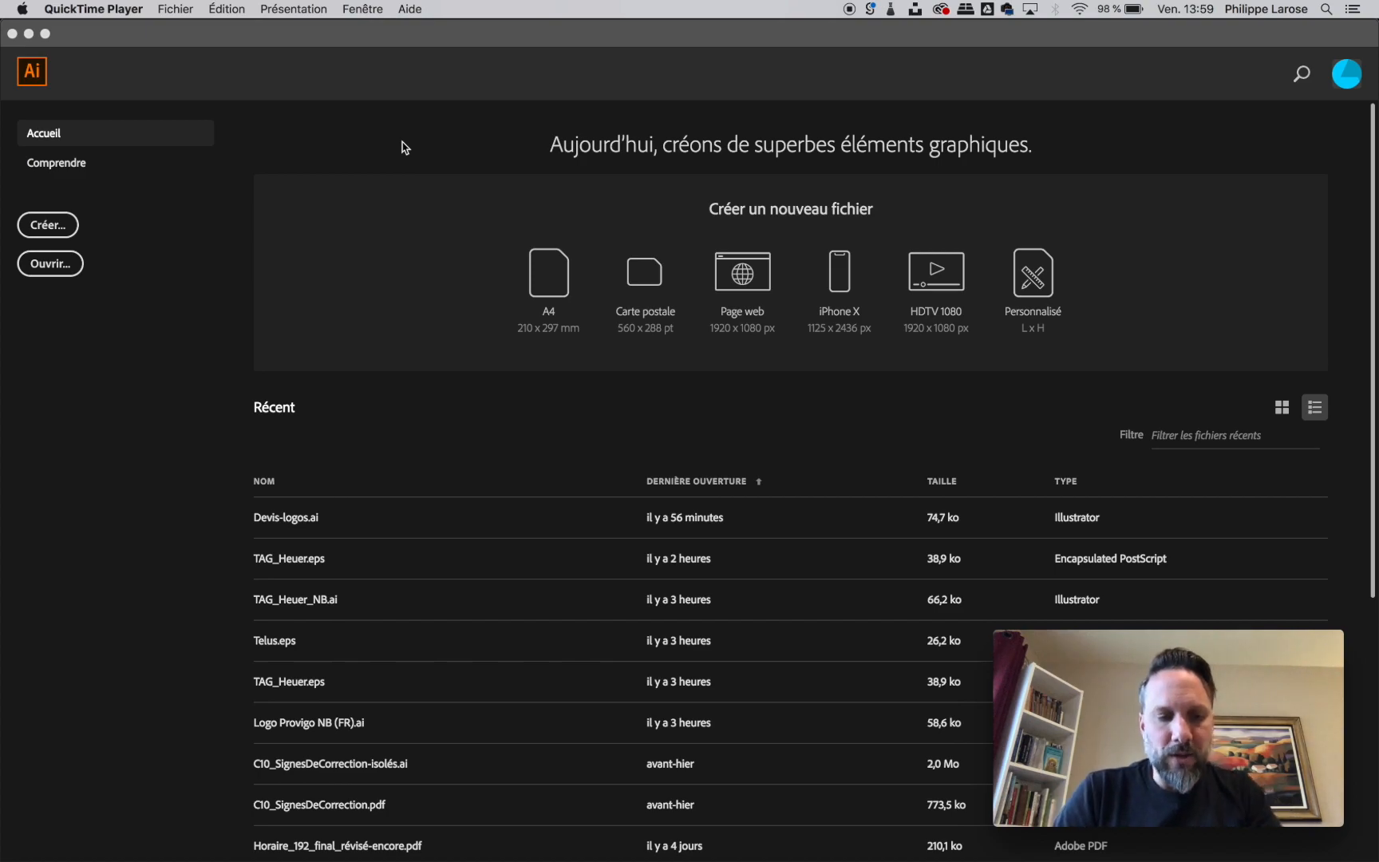
Switch to Acrobat and review the RGB and CMYK ICC profile requirements in the exercise PDF
key(super+Tab)
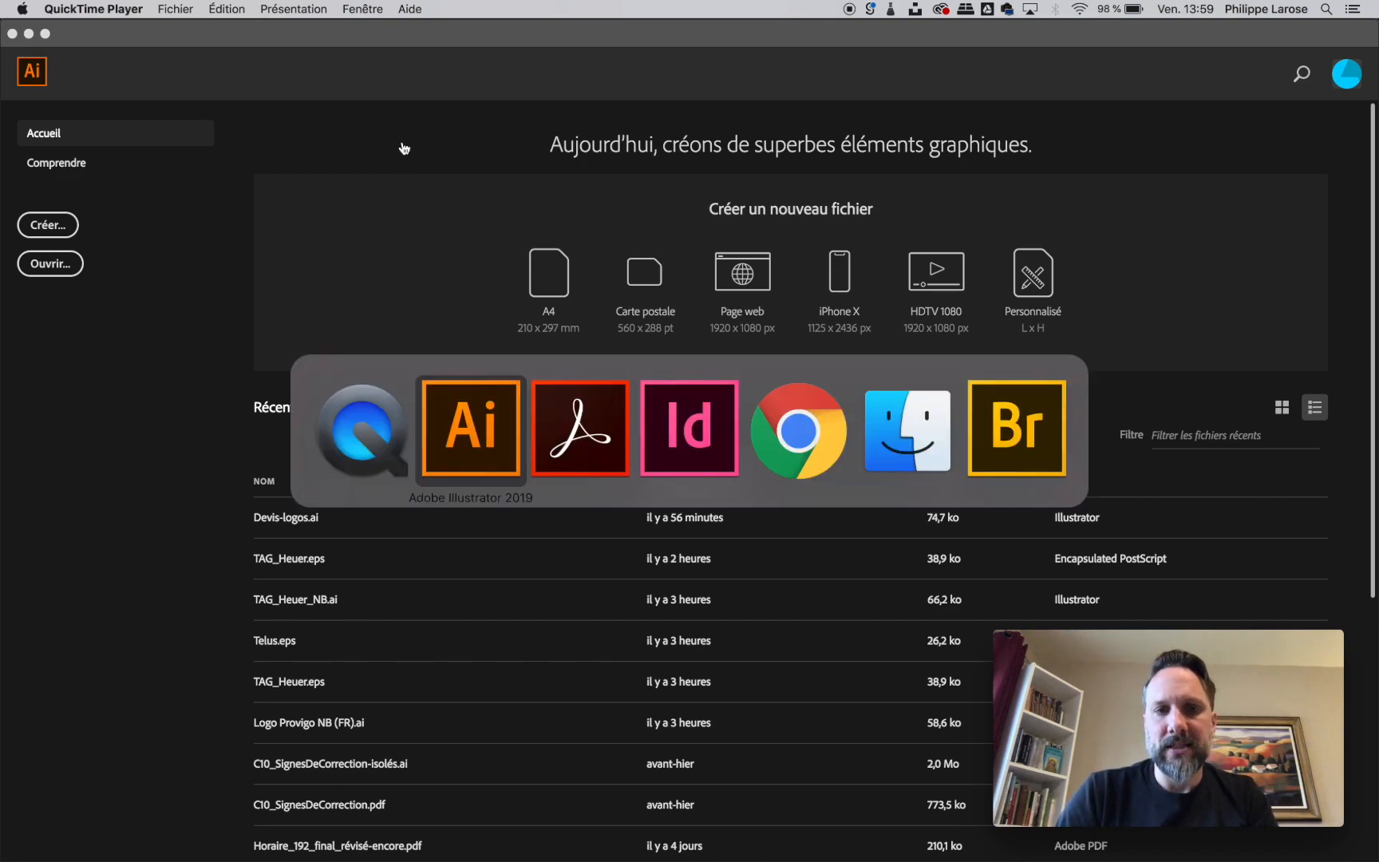
key(super+Tab)
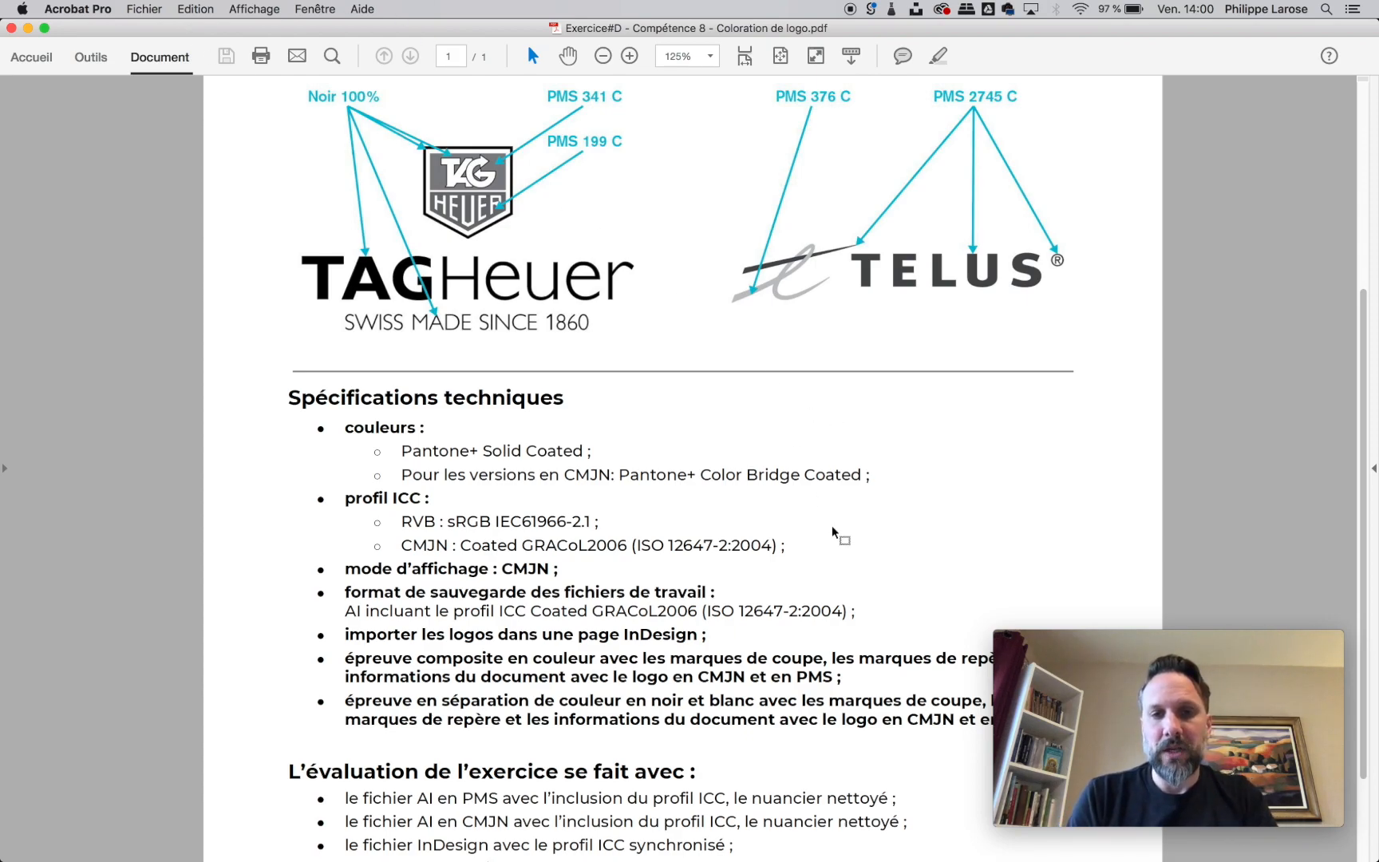
drag(800, 550, 389, 523)
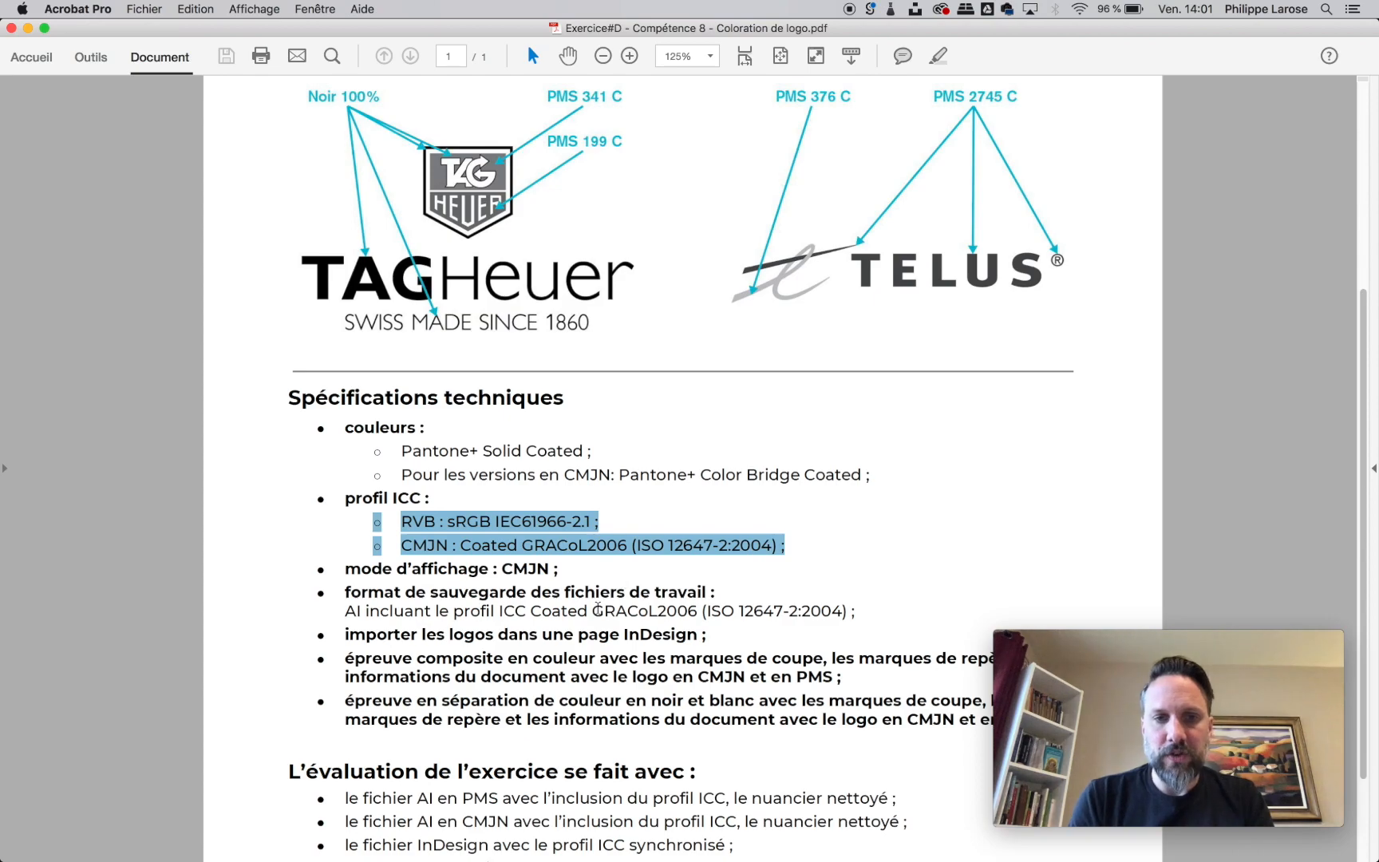
click(598, 611)
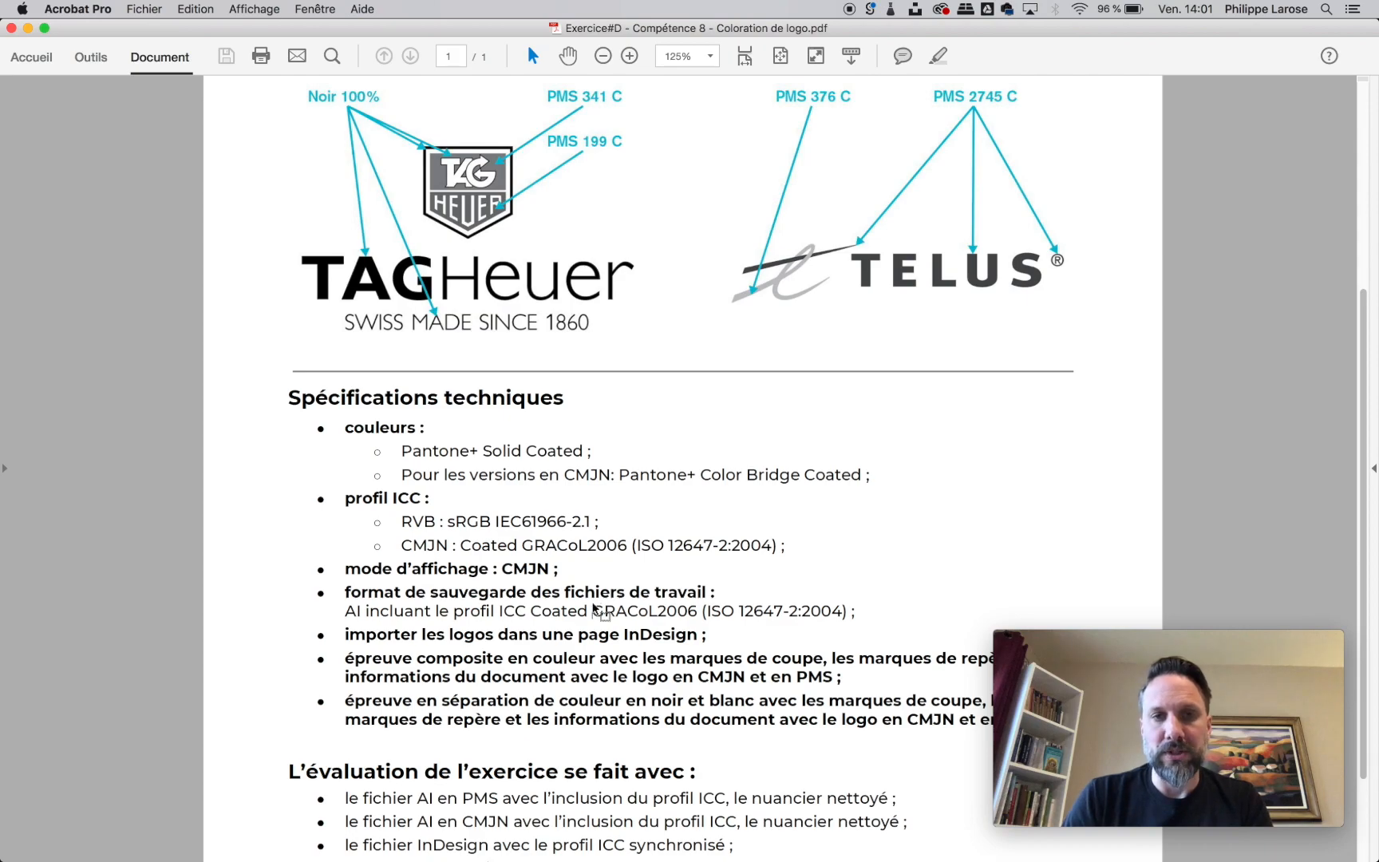
Switch to Illustrator, open the color settings and look through the available presets
key(super+Tab)
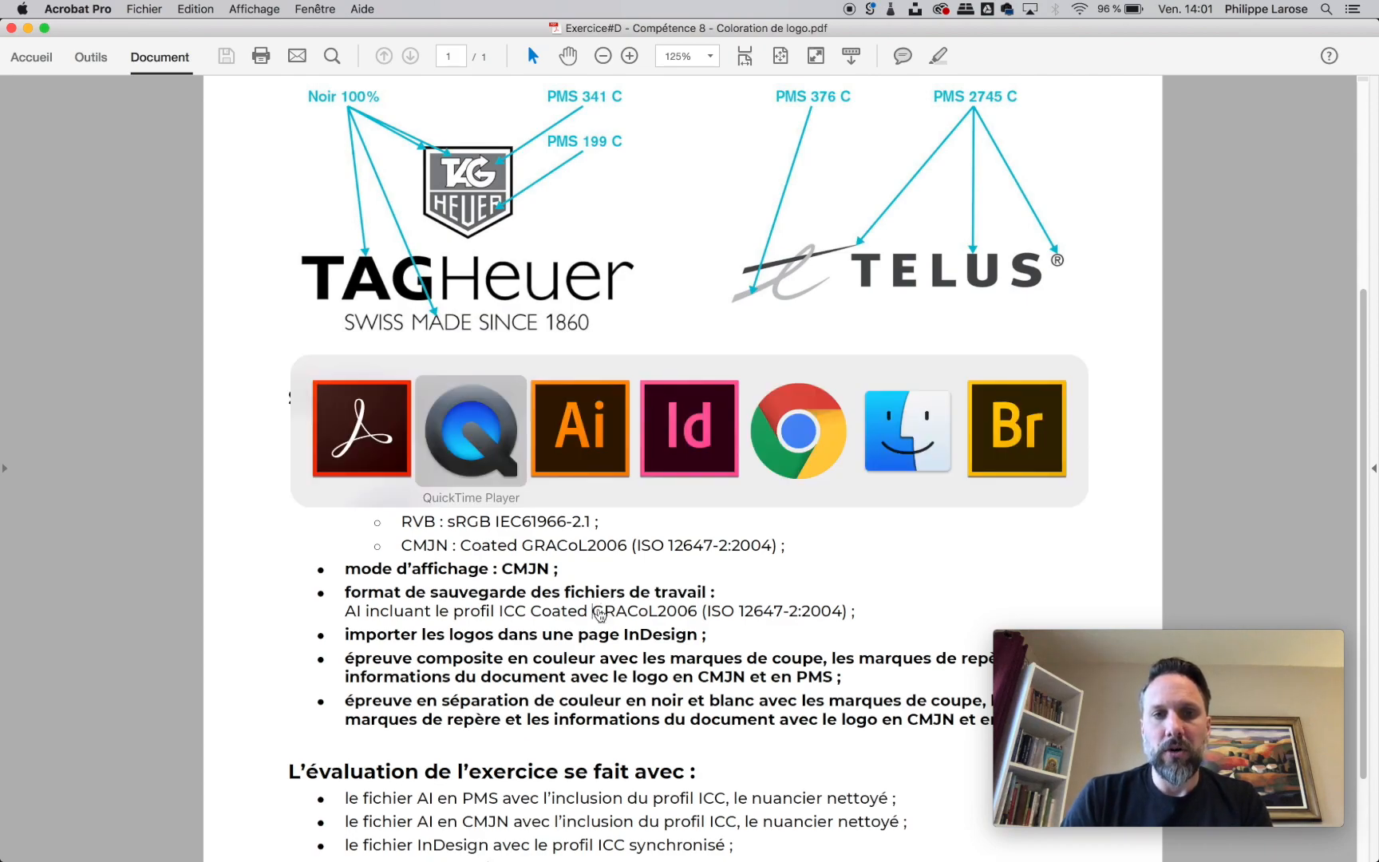
key(super+Tab)
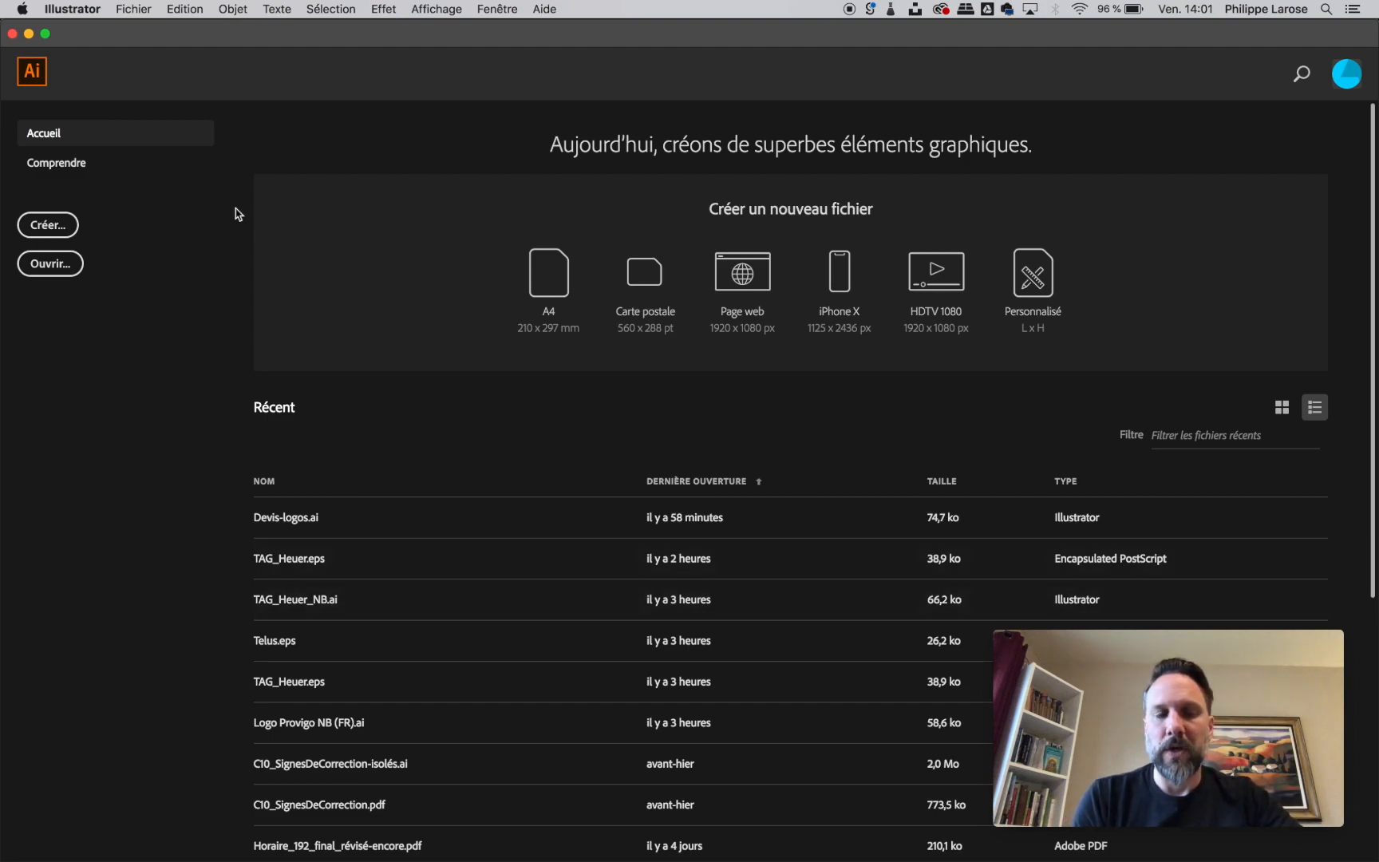
click(185, 9)
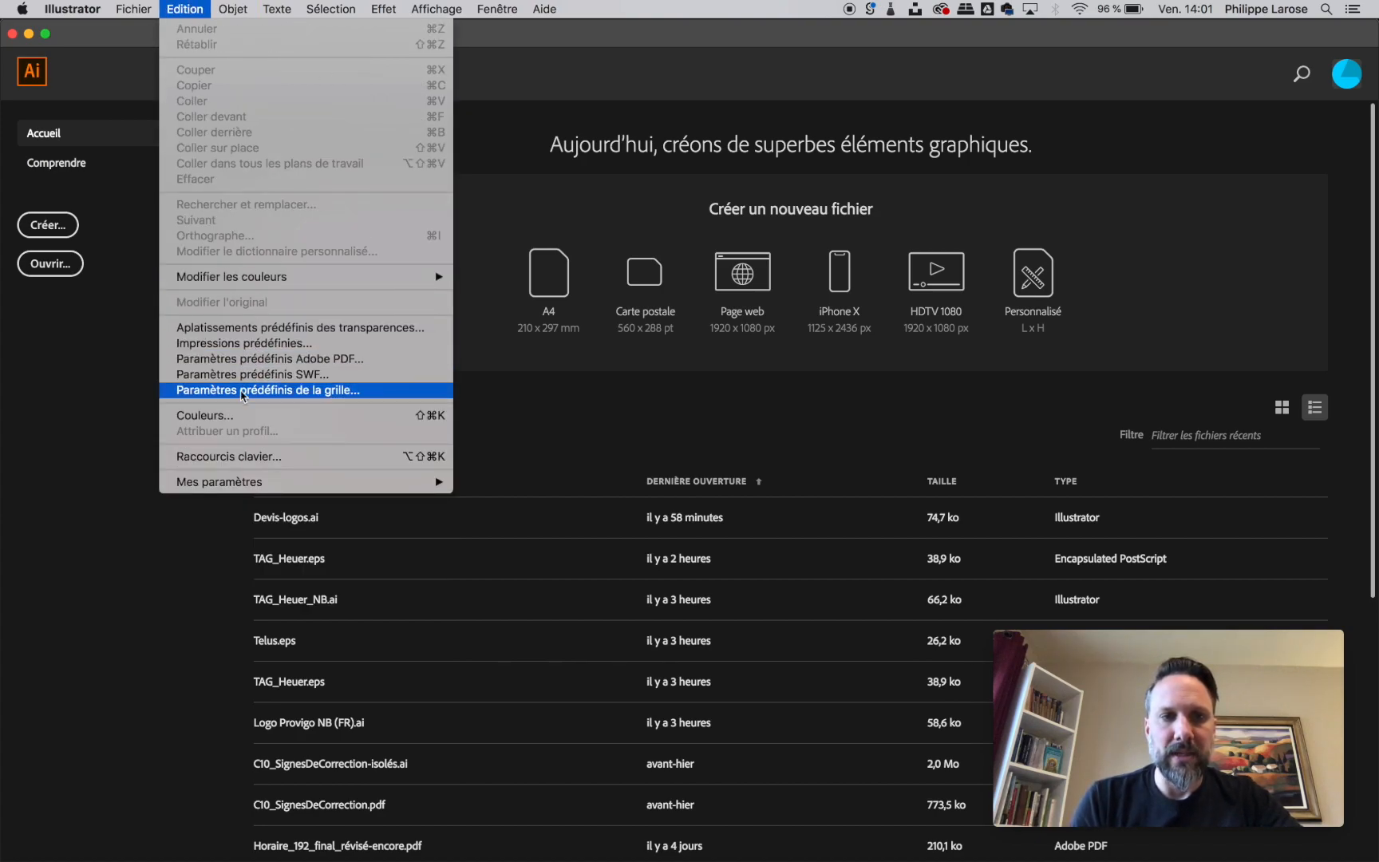
click(236, 417)
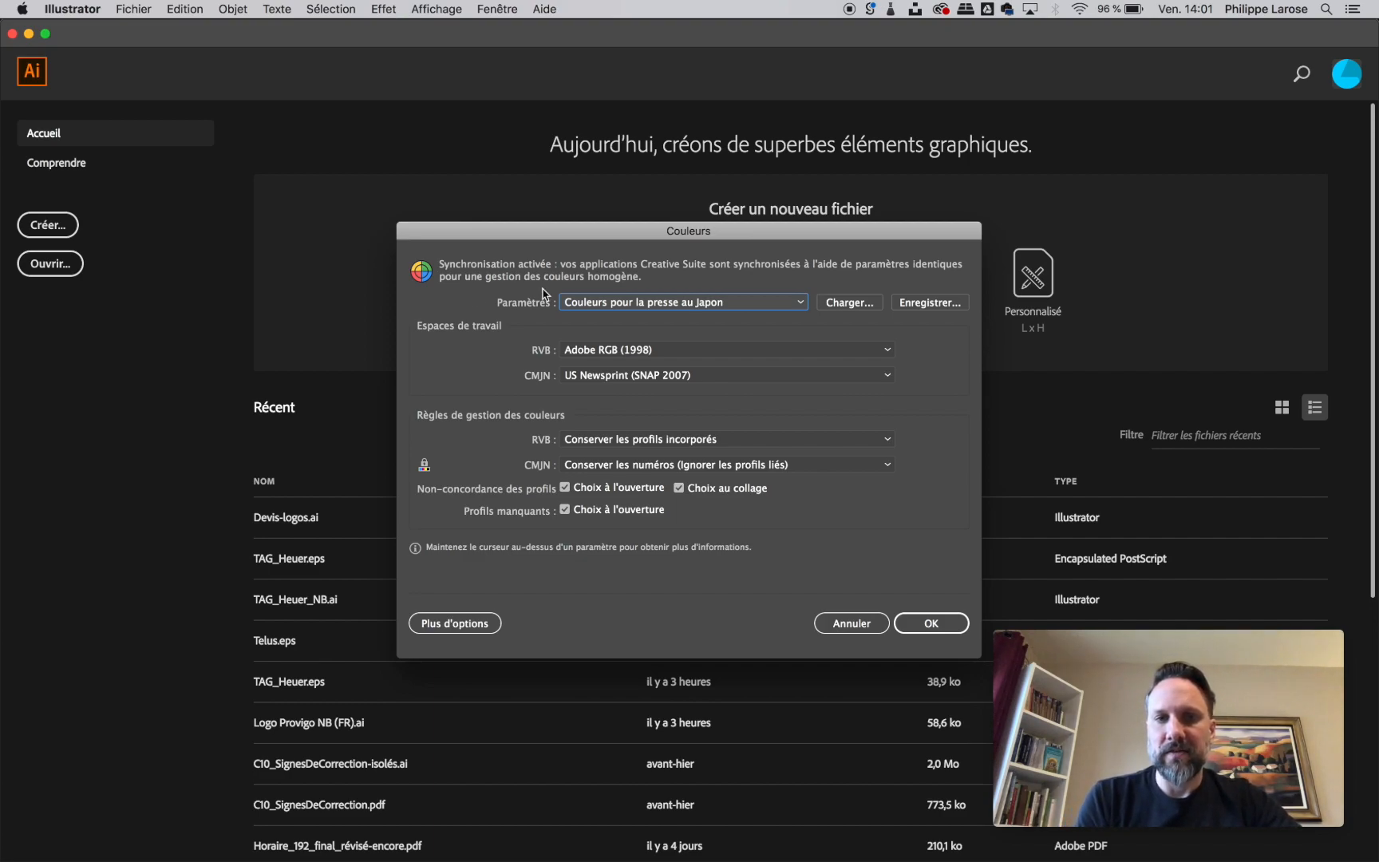
mouse_move(652, 309)
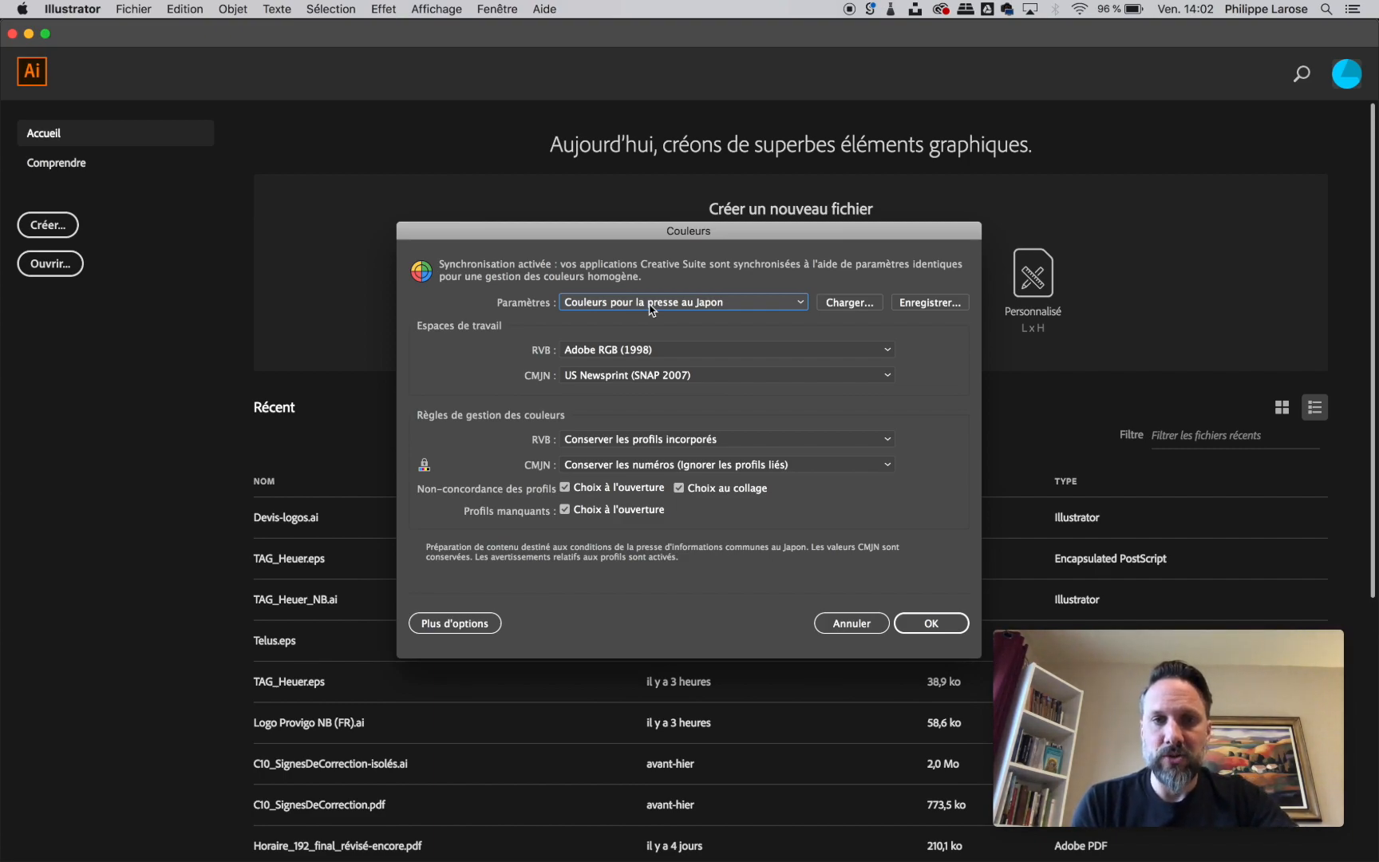
click(651, 310)
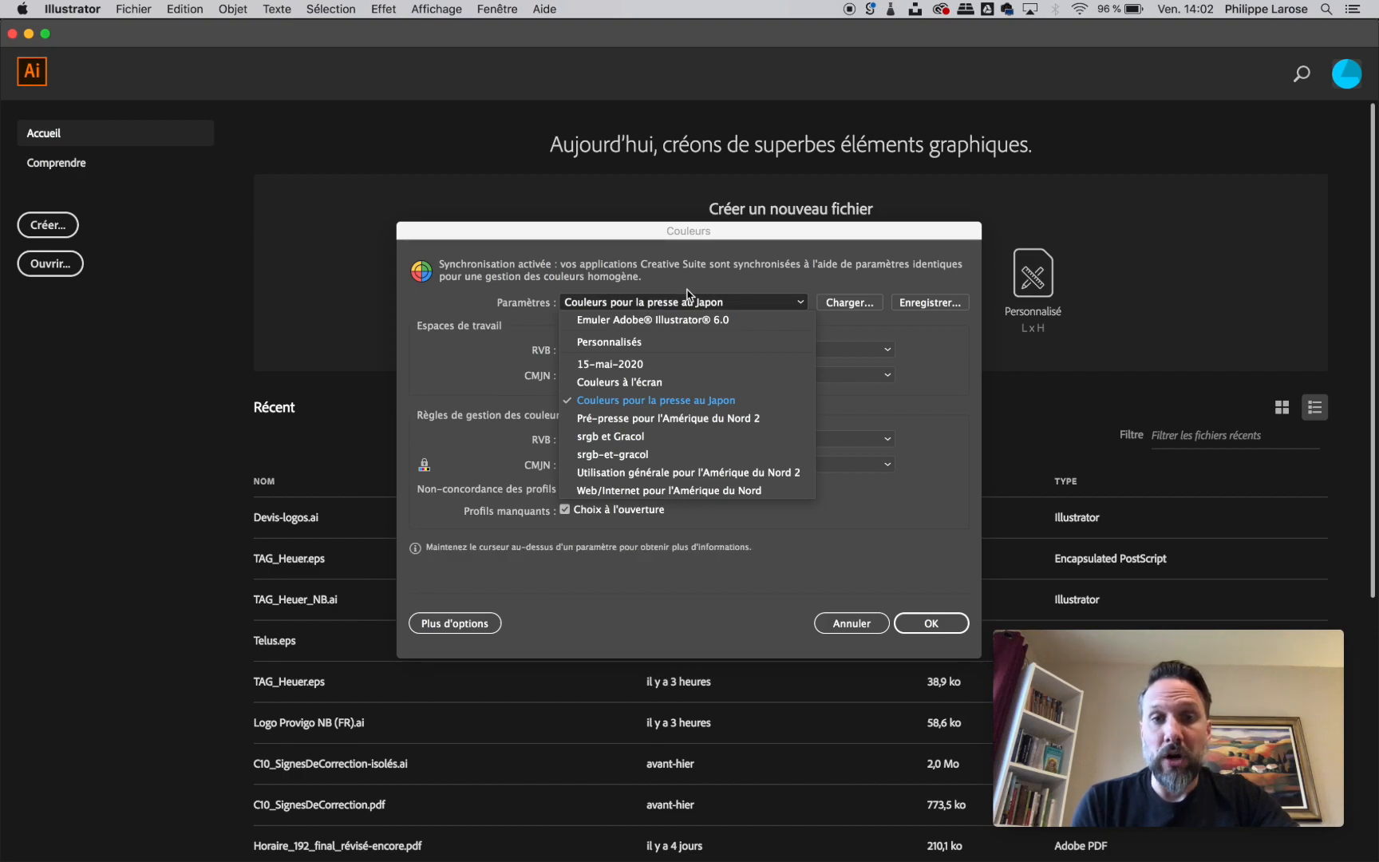
click(686, 295)
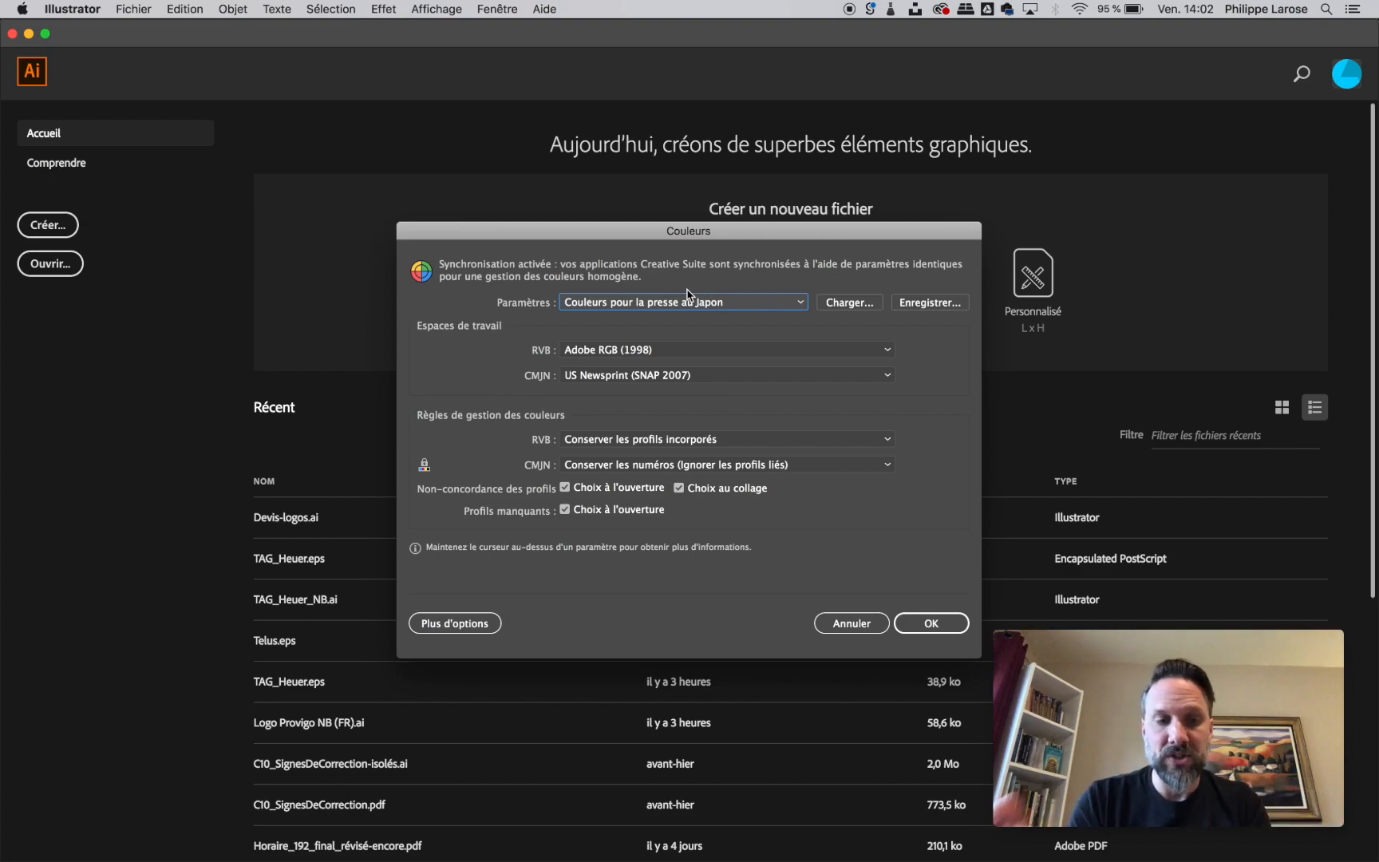
Set the RGB working space to sRGB IEC61966-2.1 and the CMYK one to Coated GRACoL 2006 (ISO 12647-2:2004)
key(super+Tab)
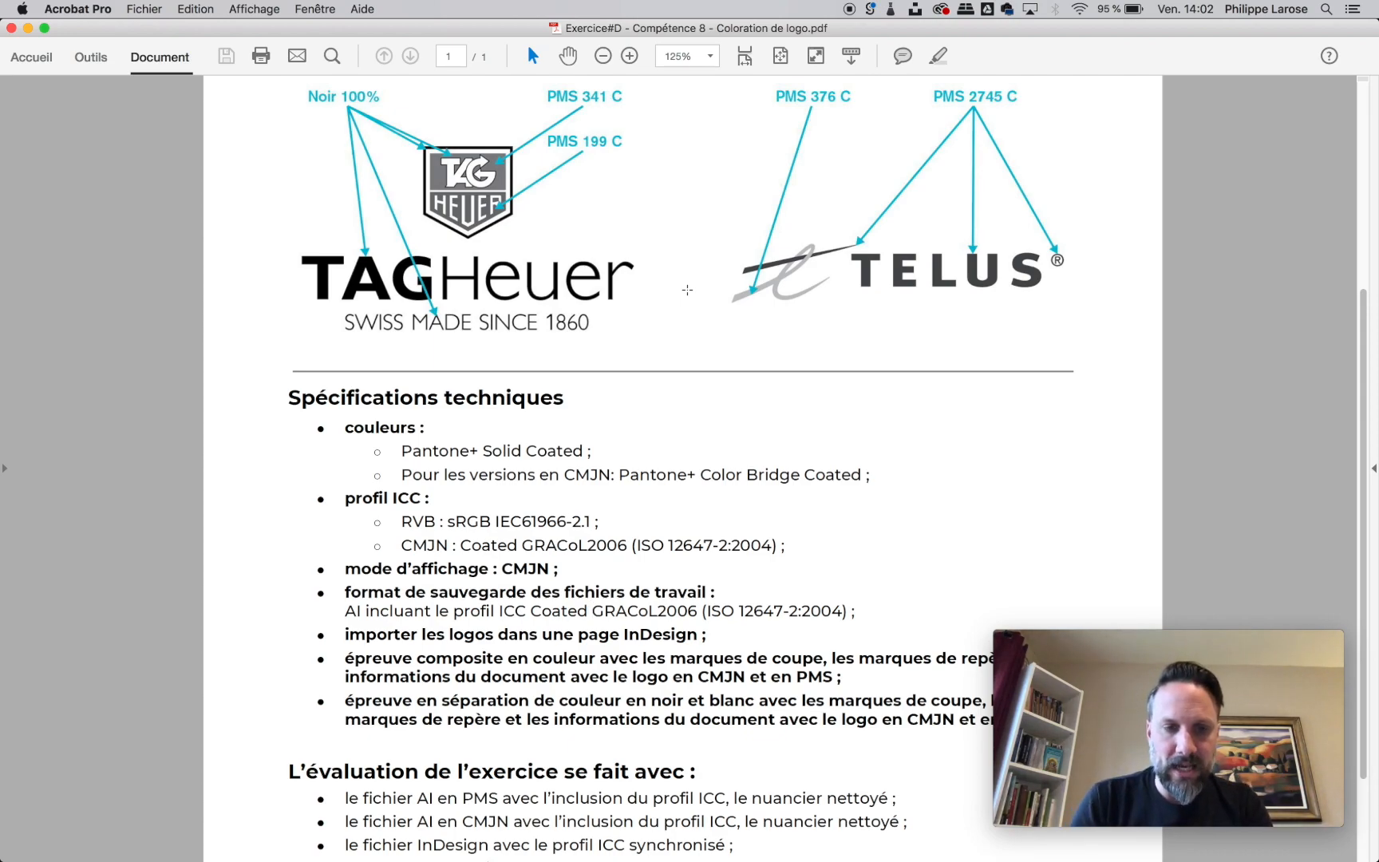
key(super+Tab)
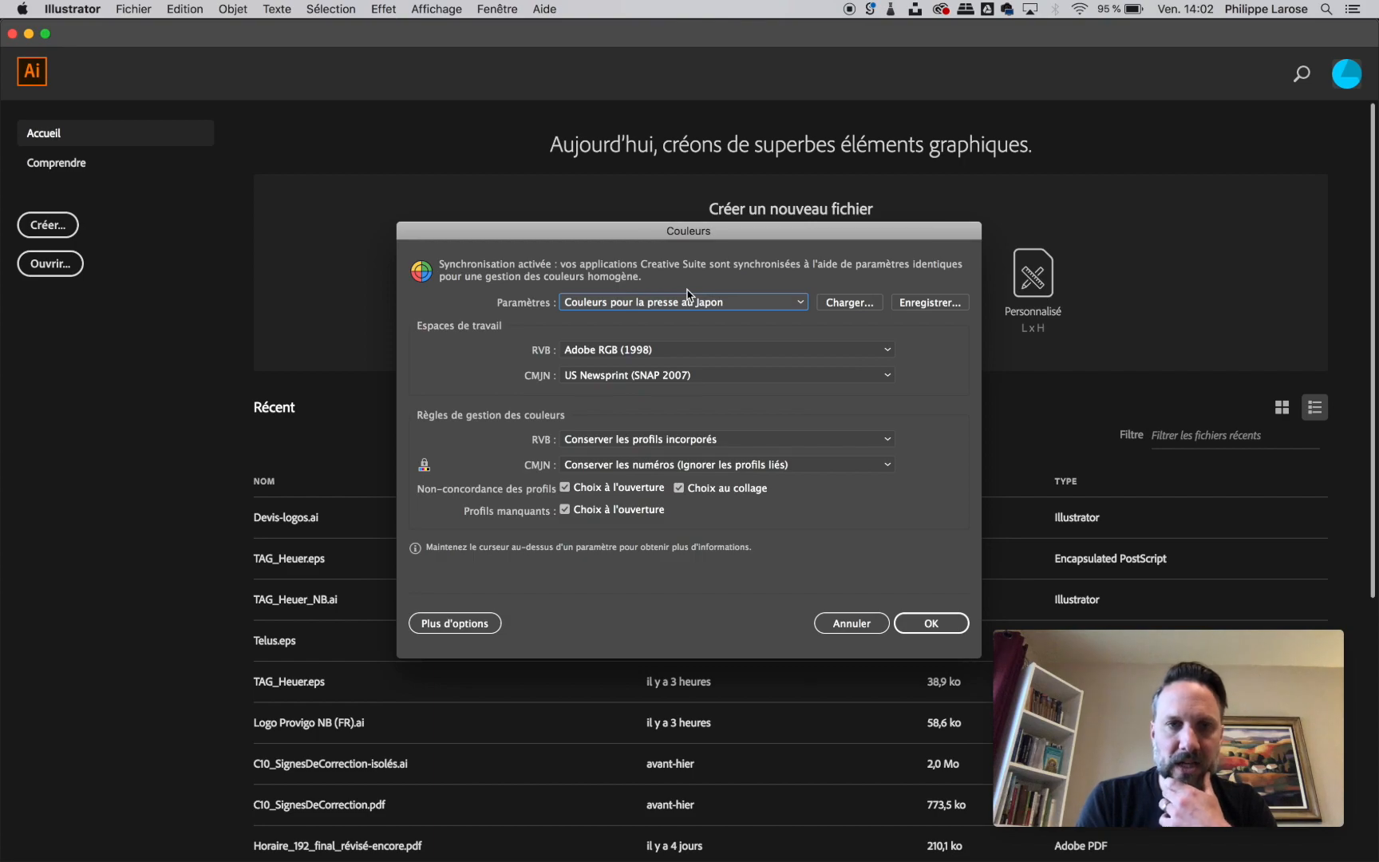
click(661, 351)
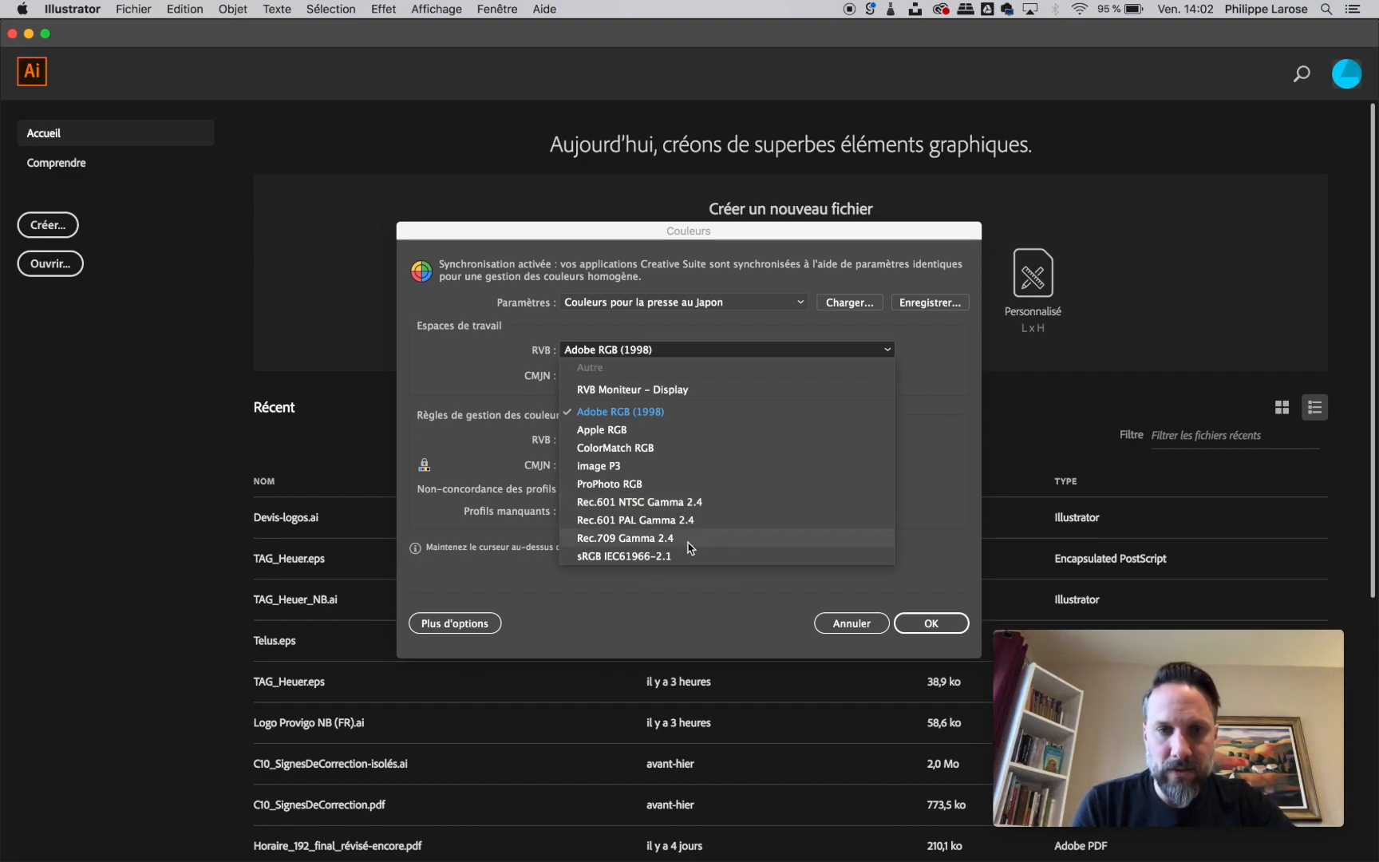
click(668, 558)
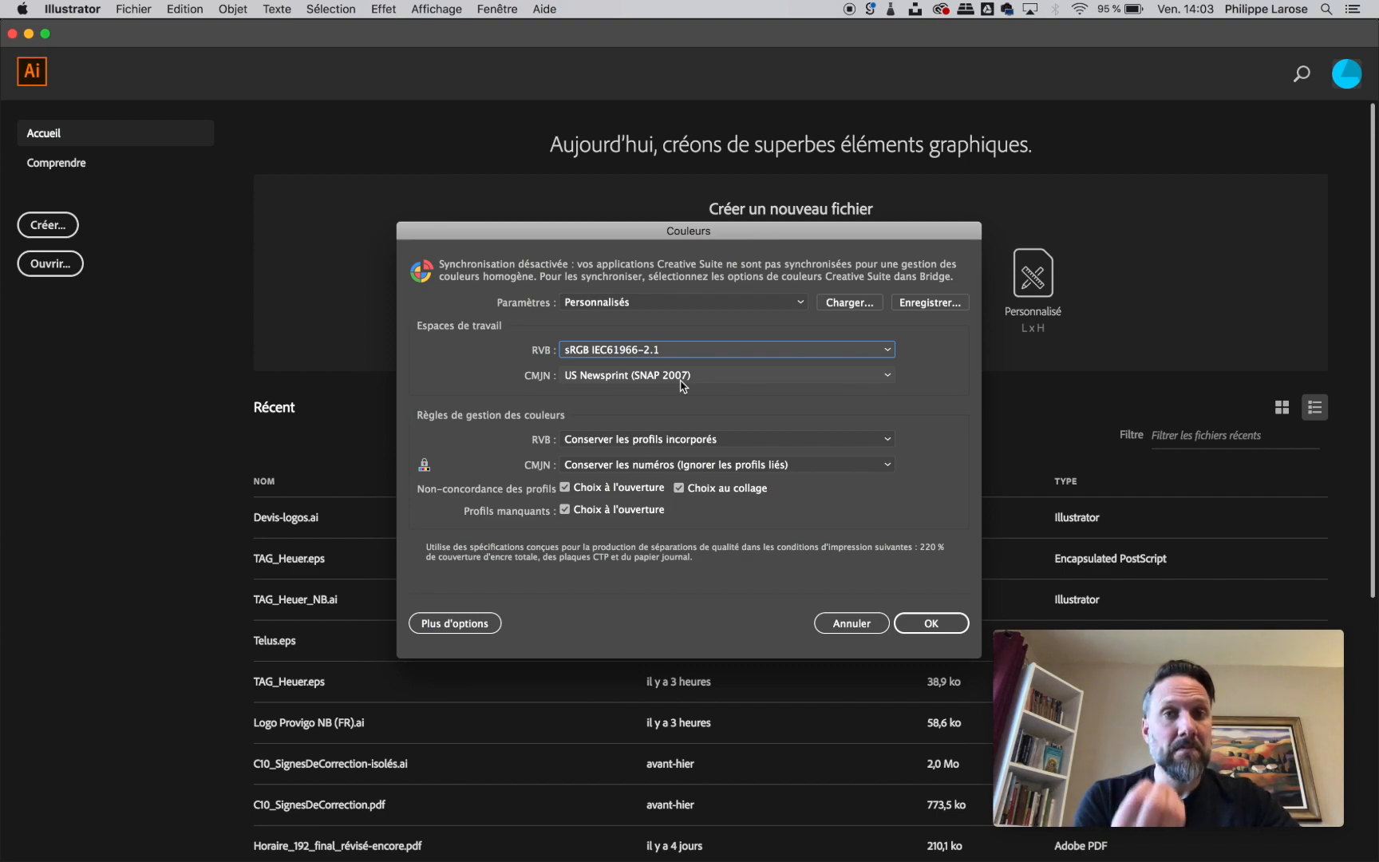
click(677, 378)
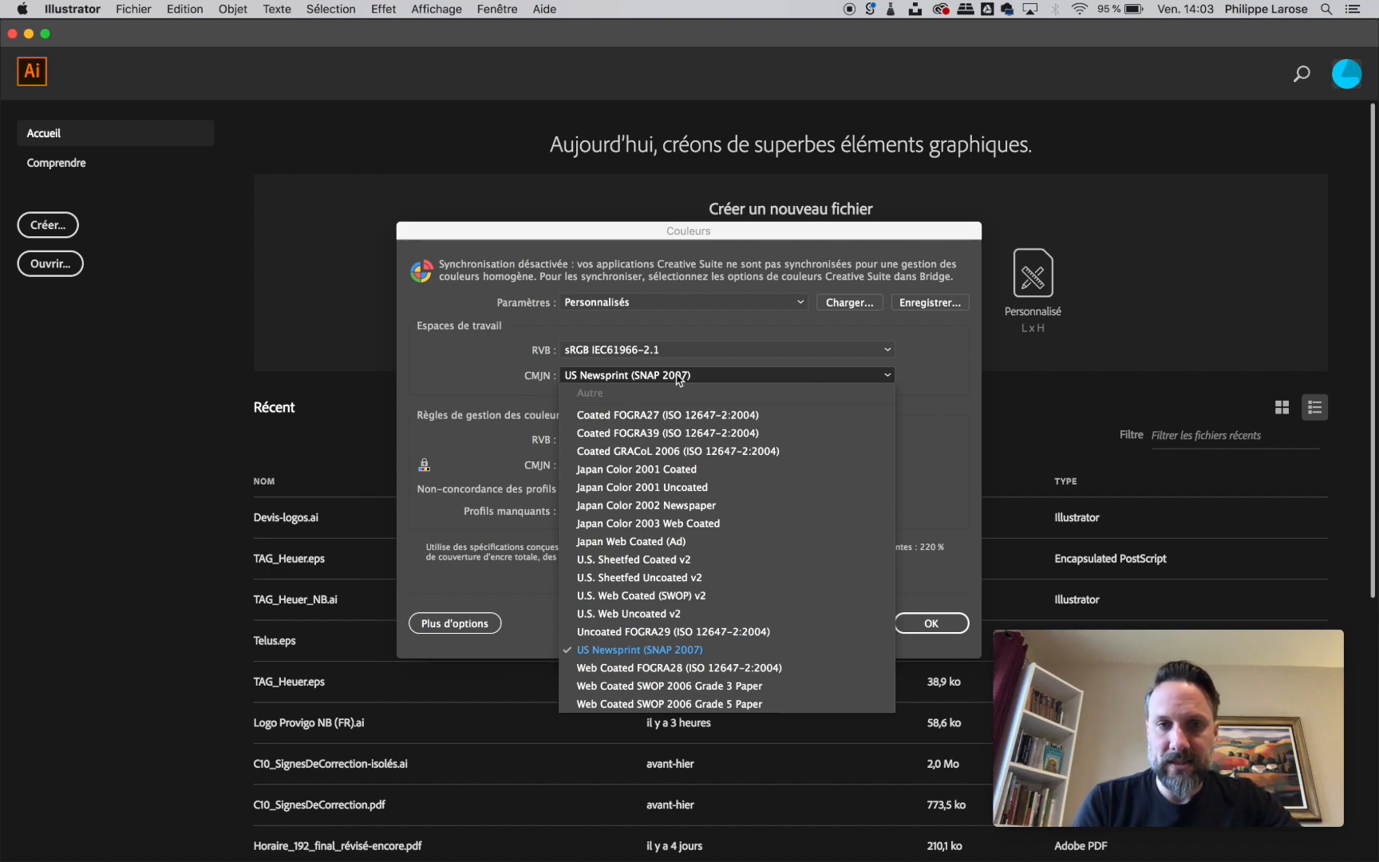
click(668, 451)
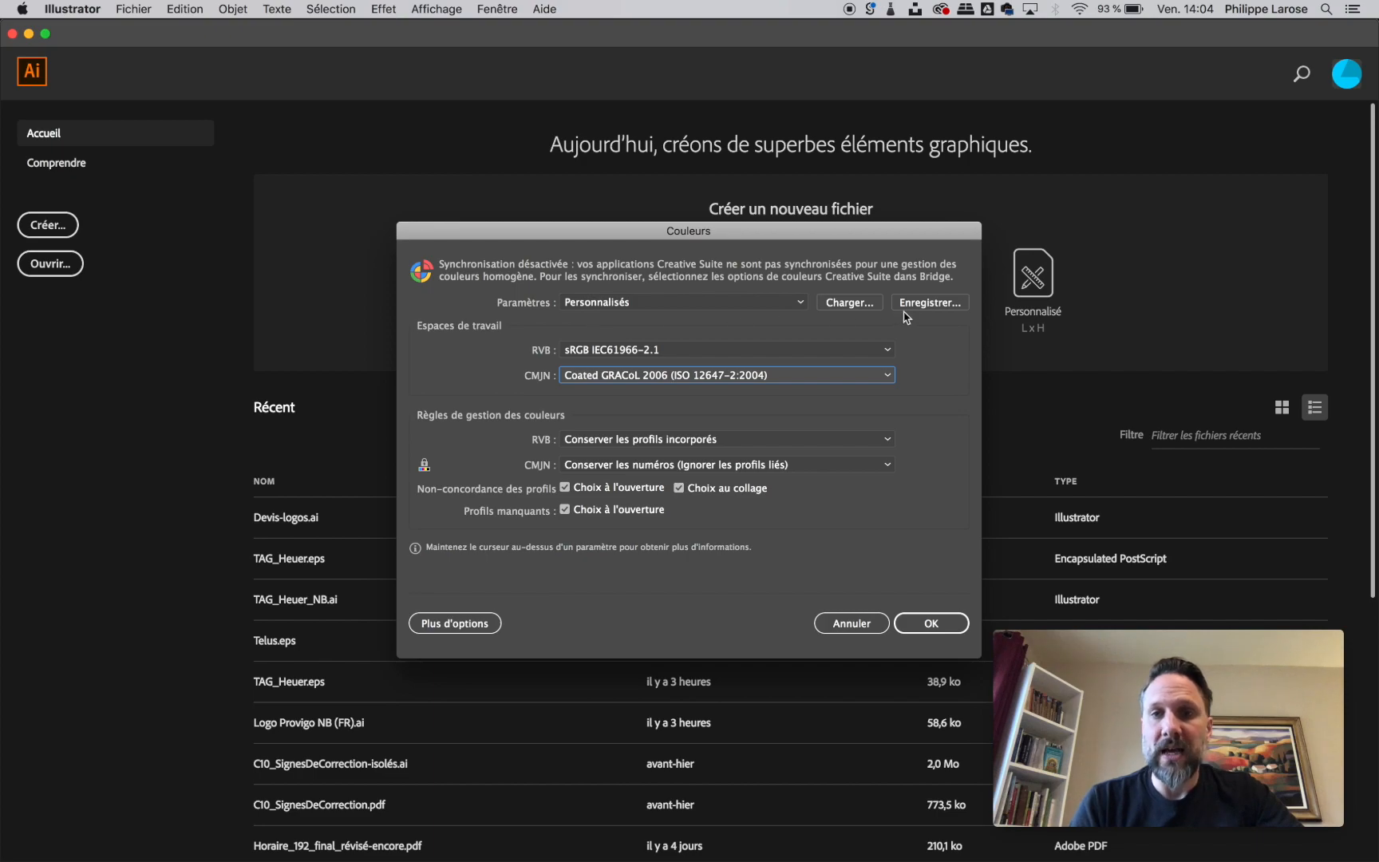
Save the color settings in the Settings folder as srgb-et-gracol-II.csf
click(937, 307)
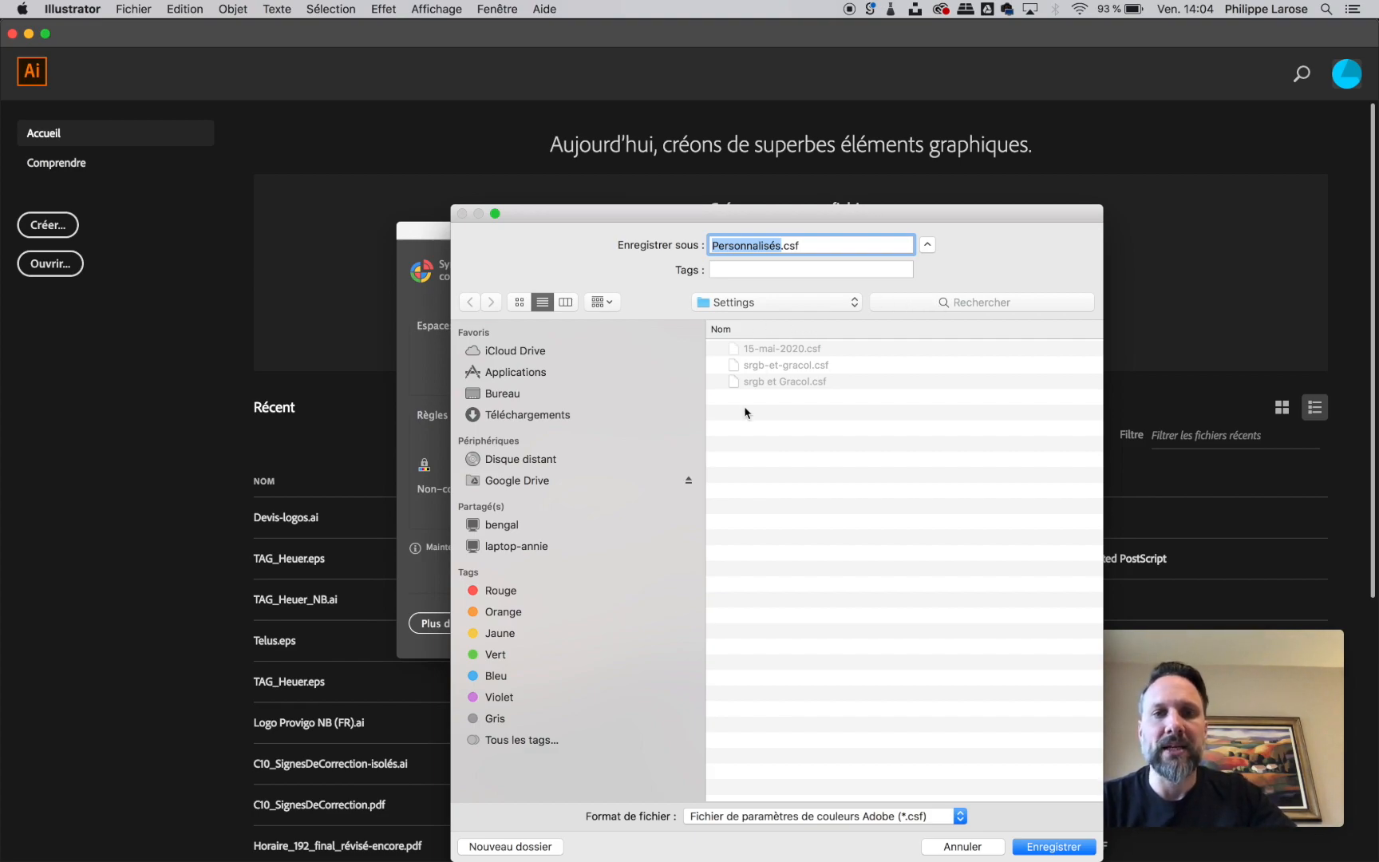
text(1)
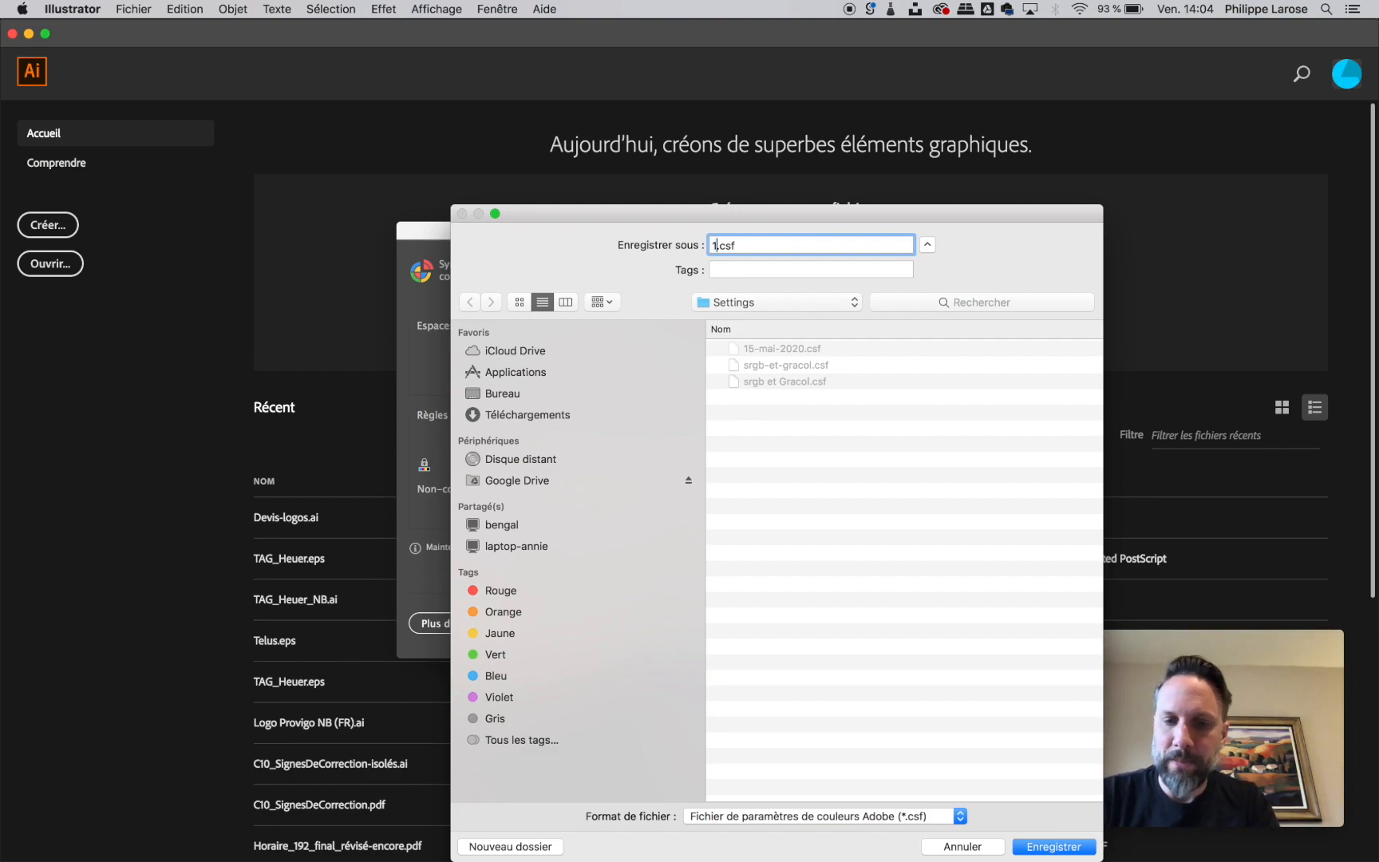
text(5)
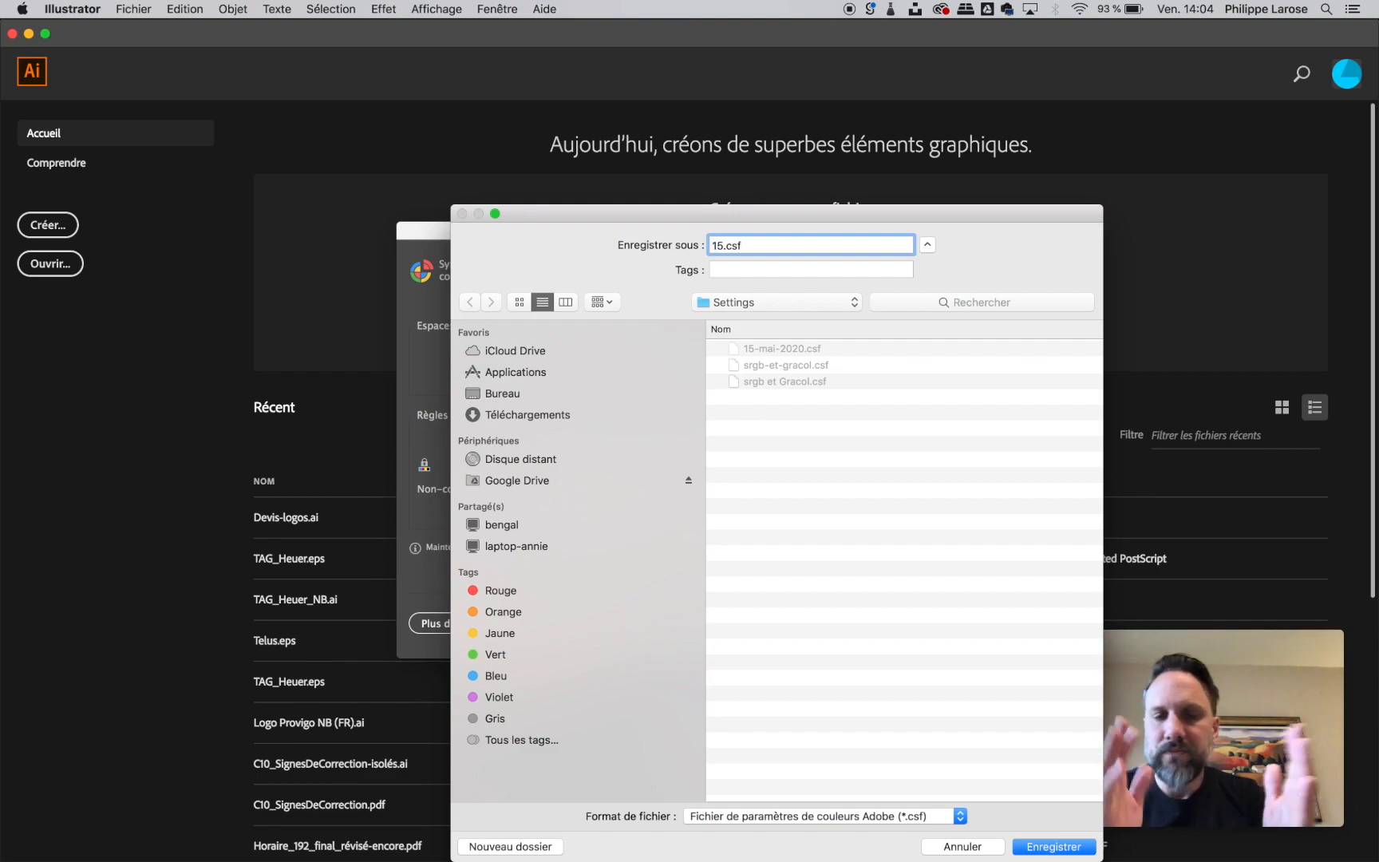
key(BackSpace)
key(BackSpace)
text(s)
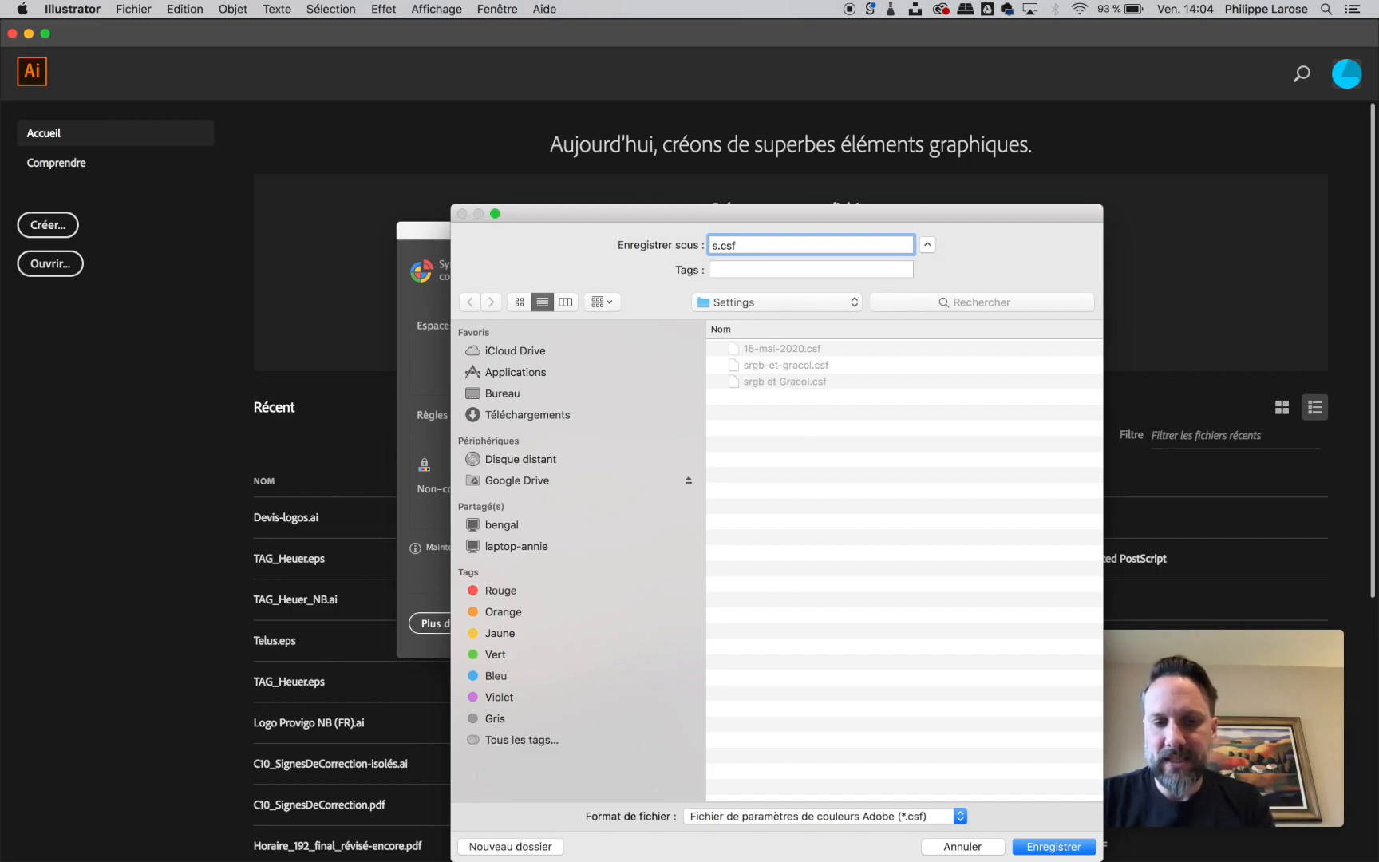
text(rgb)
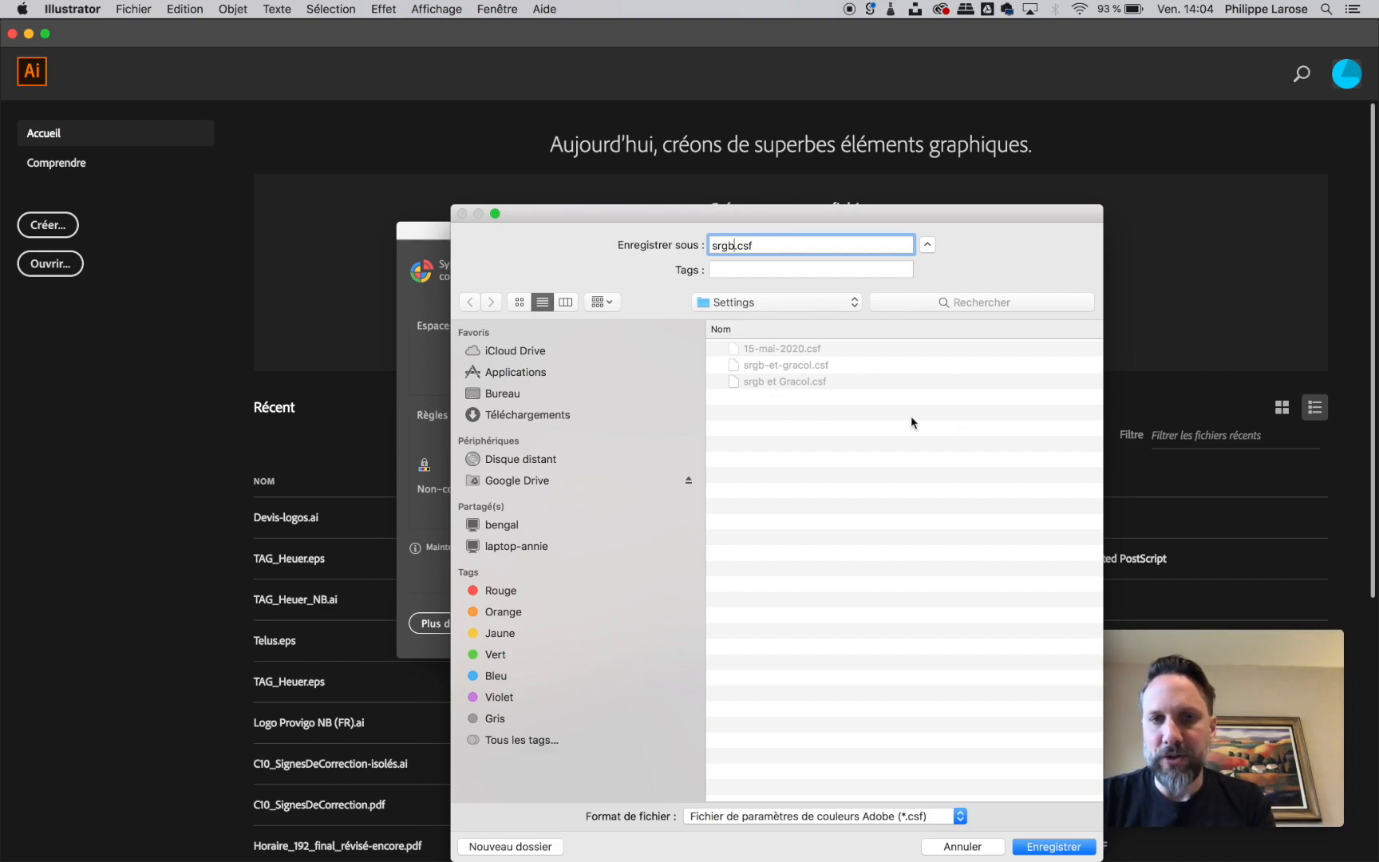
text(-et-gr)
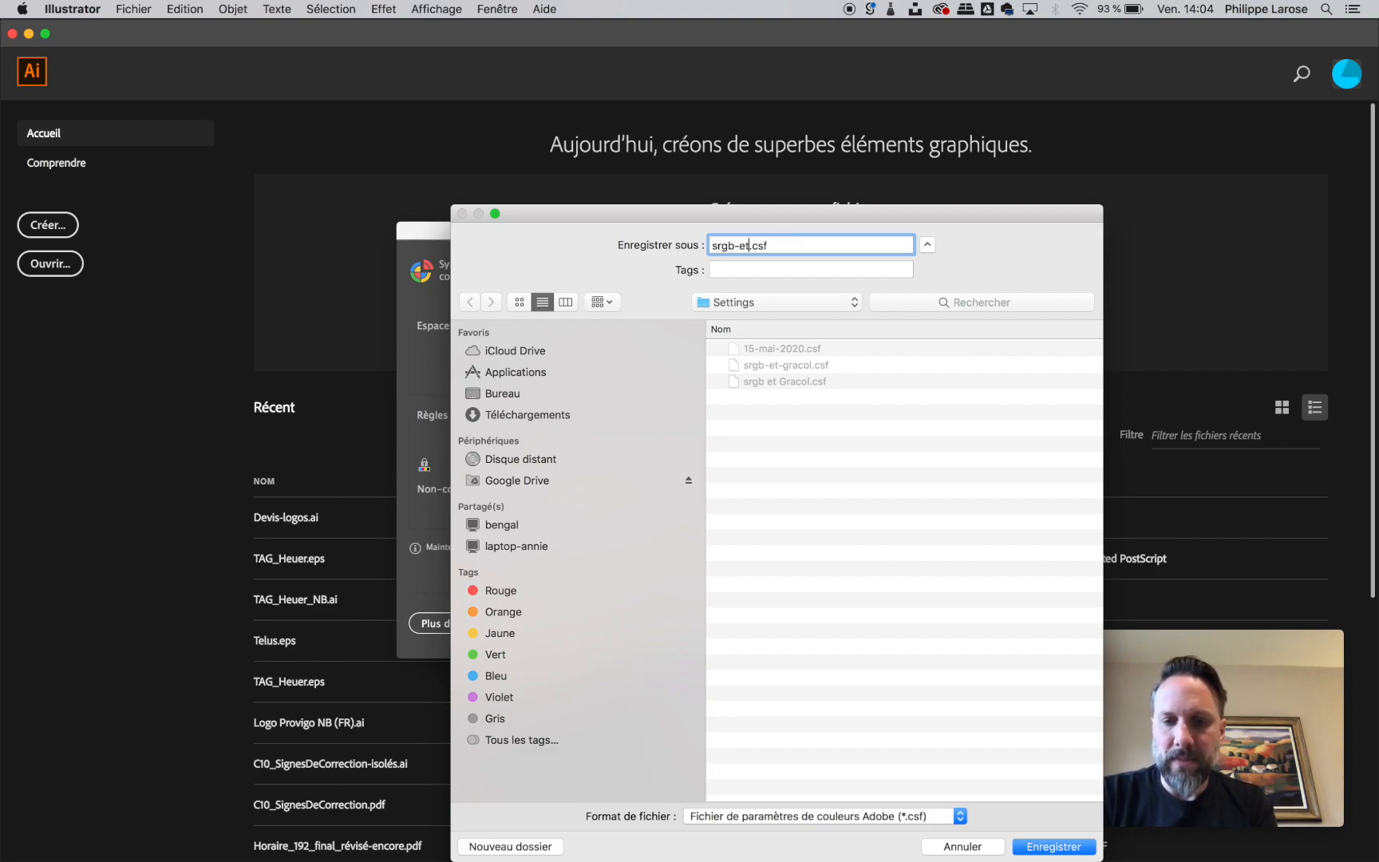
text(acol)
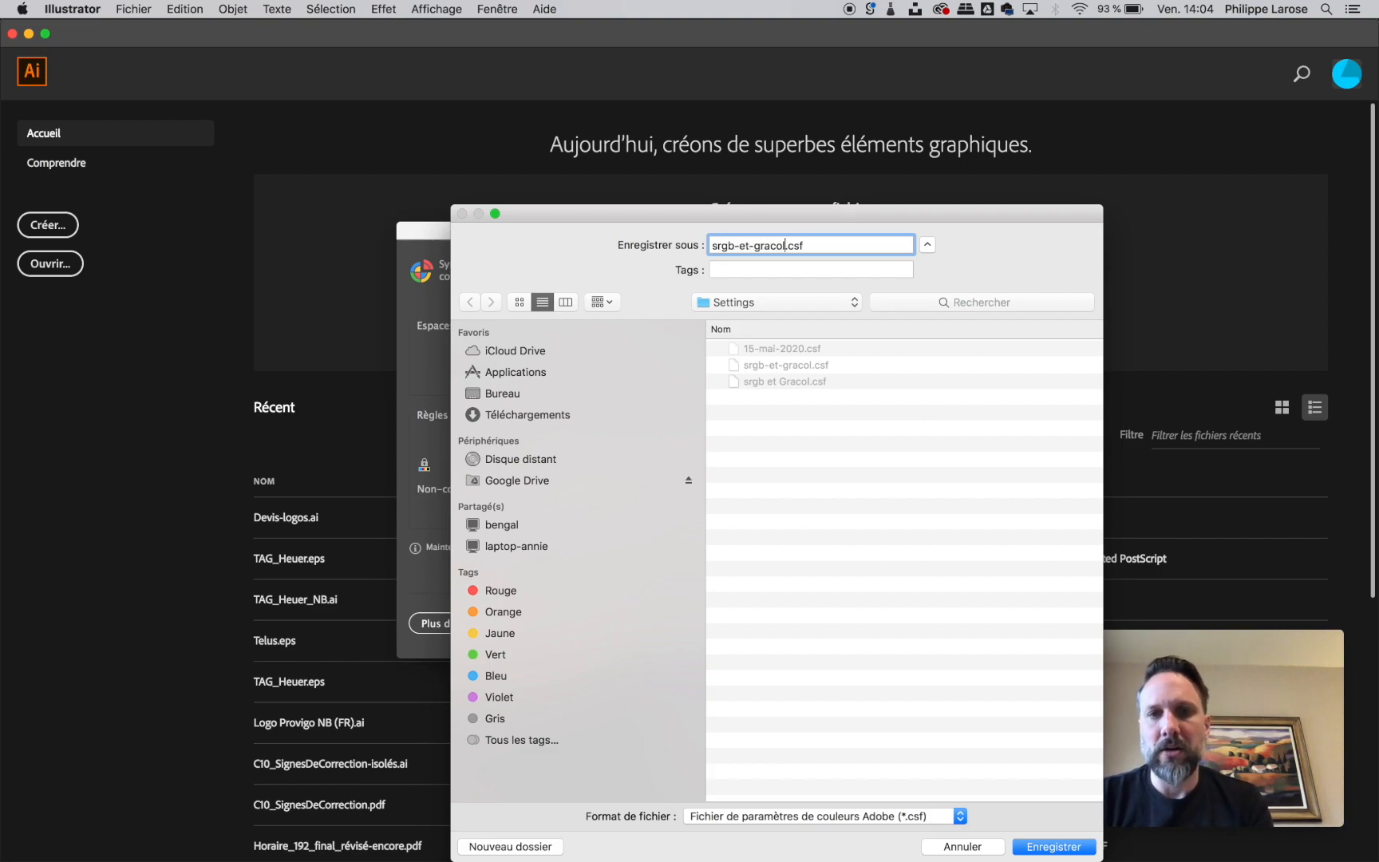
text(-II)
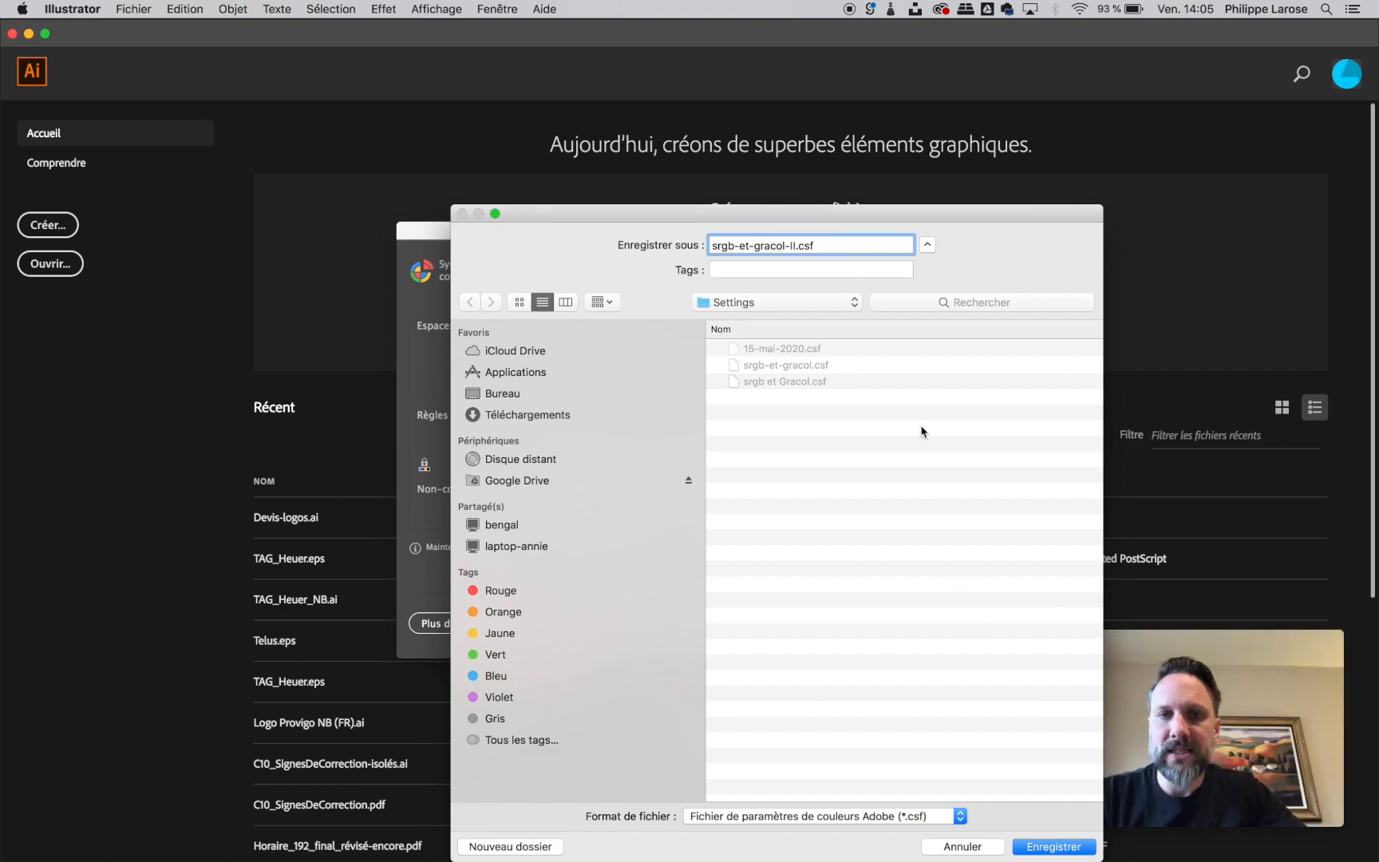
click(1055, 847)
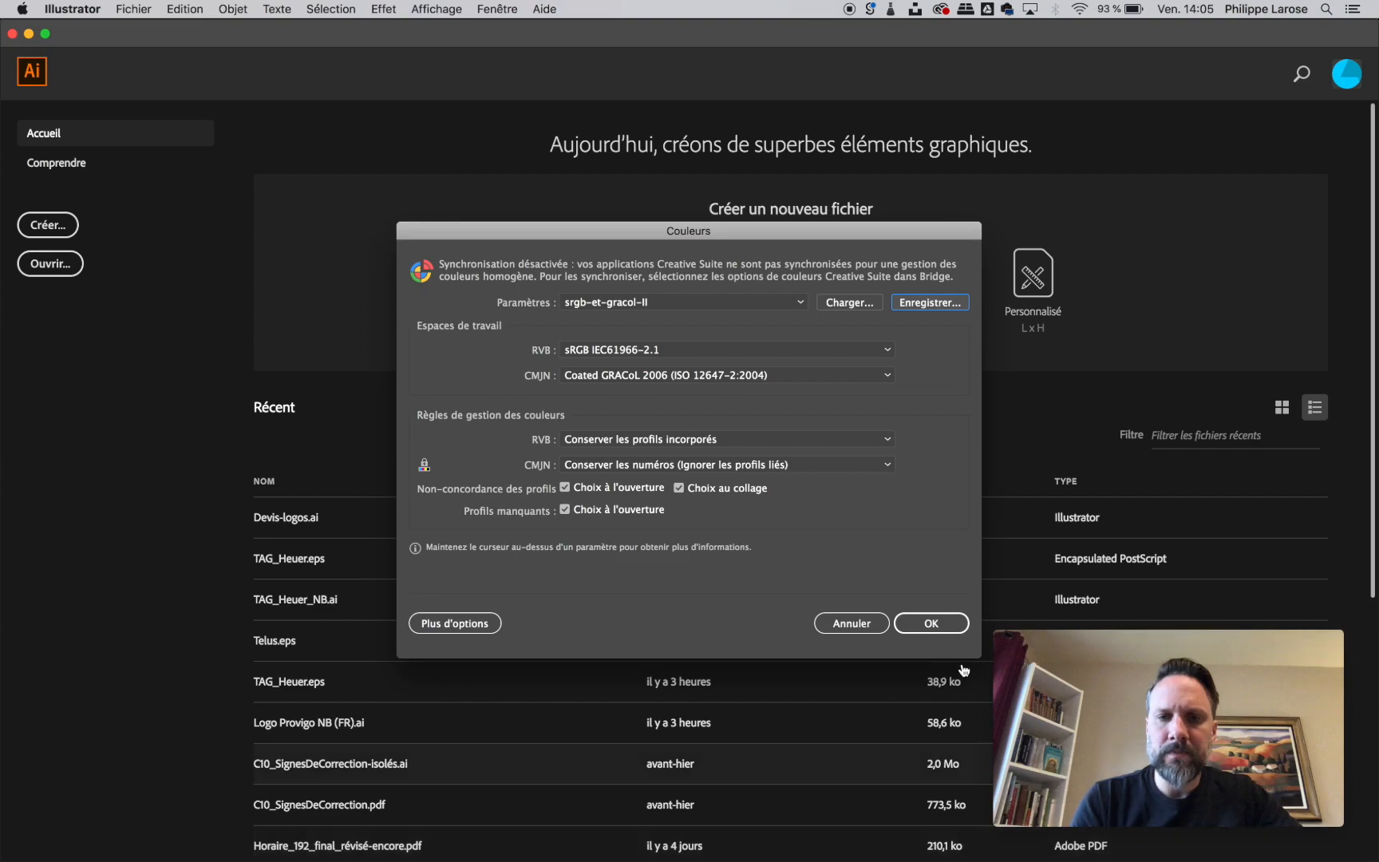
Apply the color settings, and reopen the dialog to check them before closing it without changes
click(934, 623)
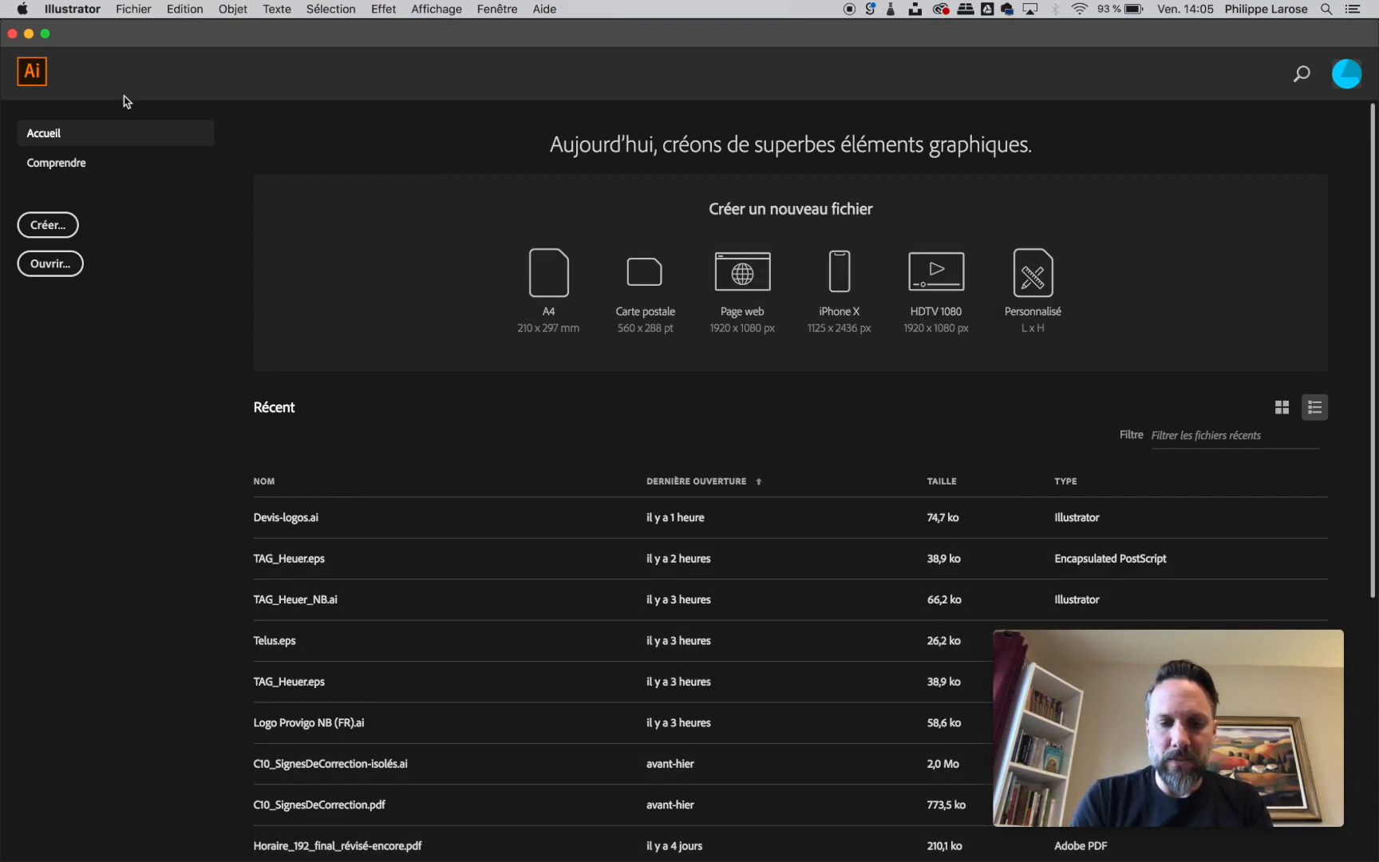
key(super+shift+k)
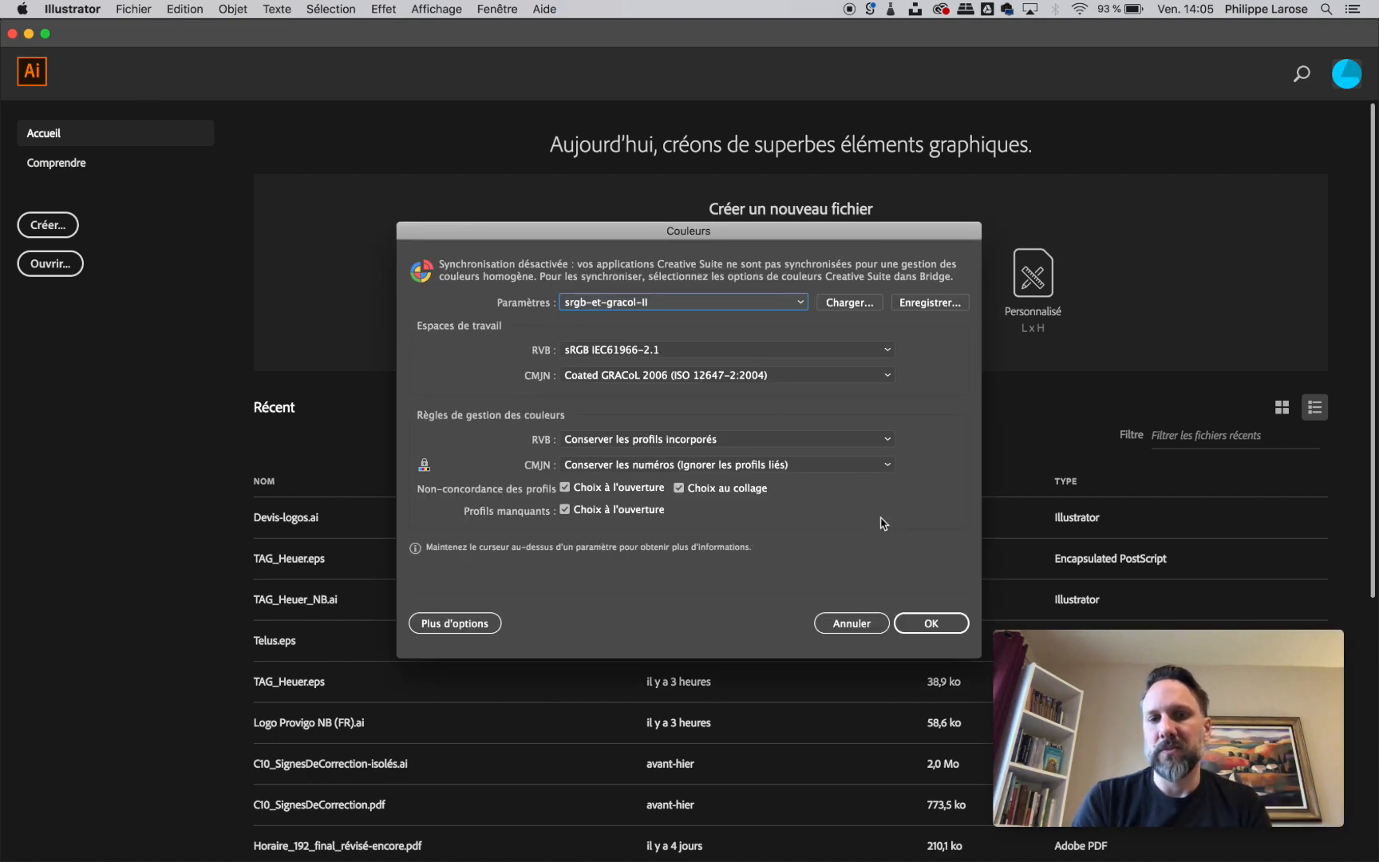
click(850, 623)
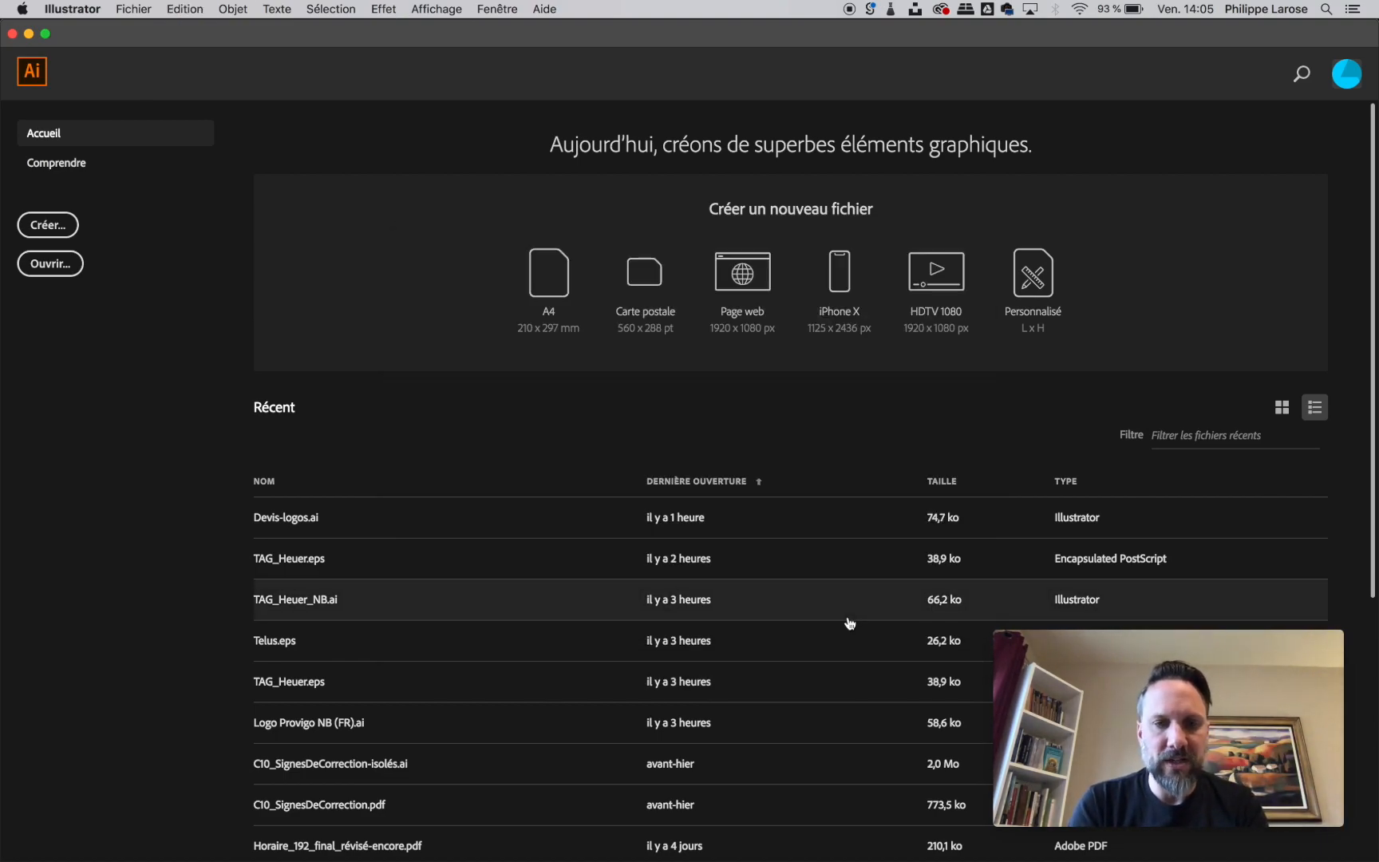
Switch to Bridge and open the color settings shared by the Creative Cloud applications
key(super+Tab)
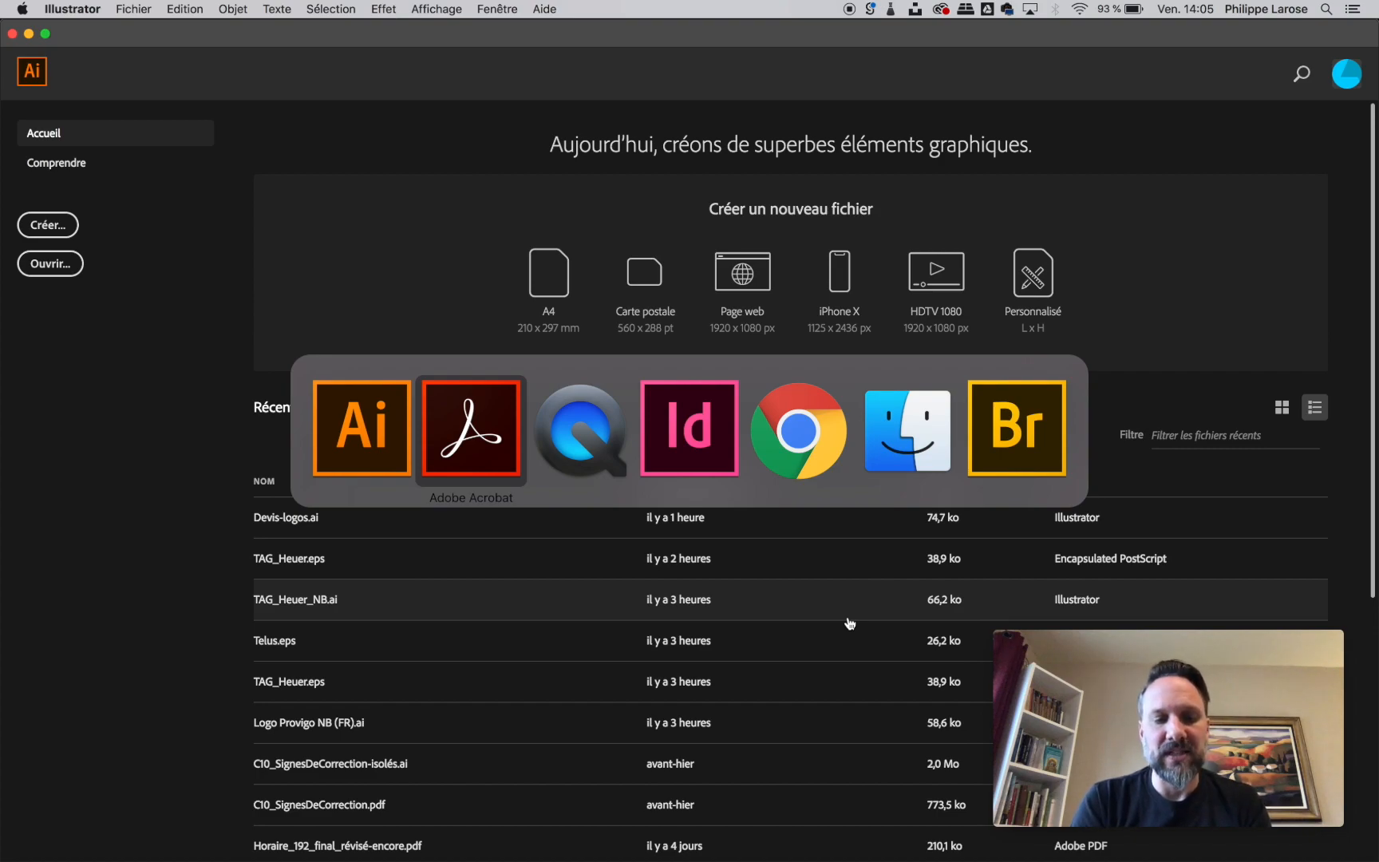
key(super+Tab)
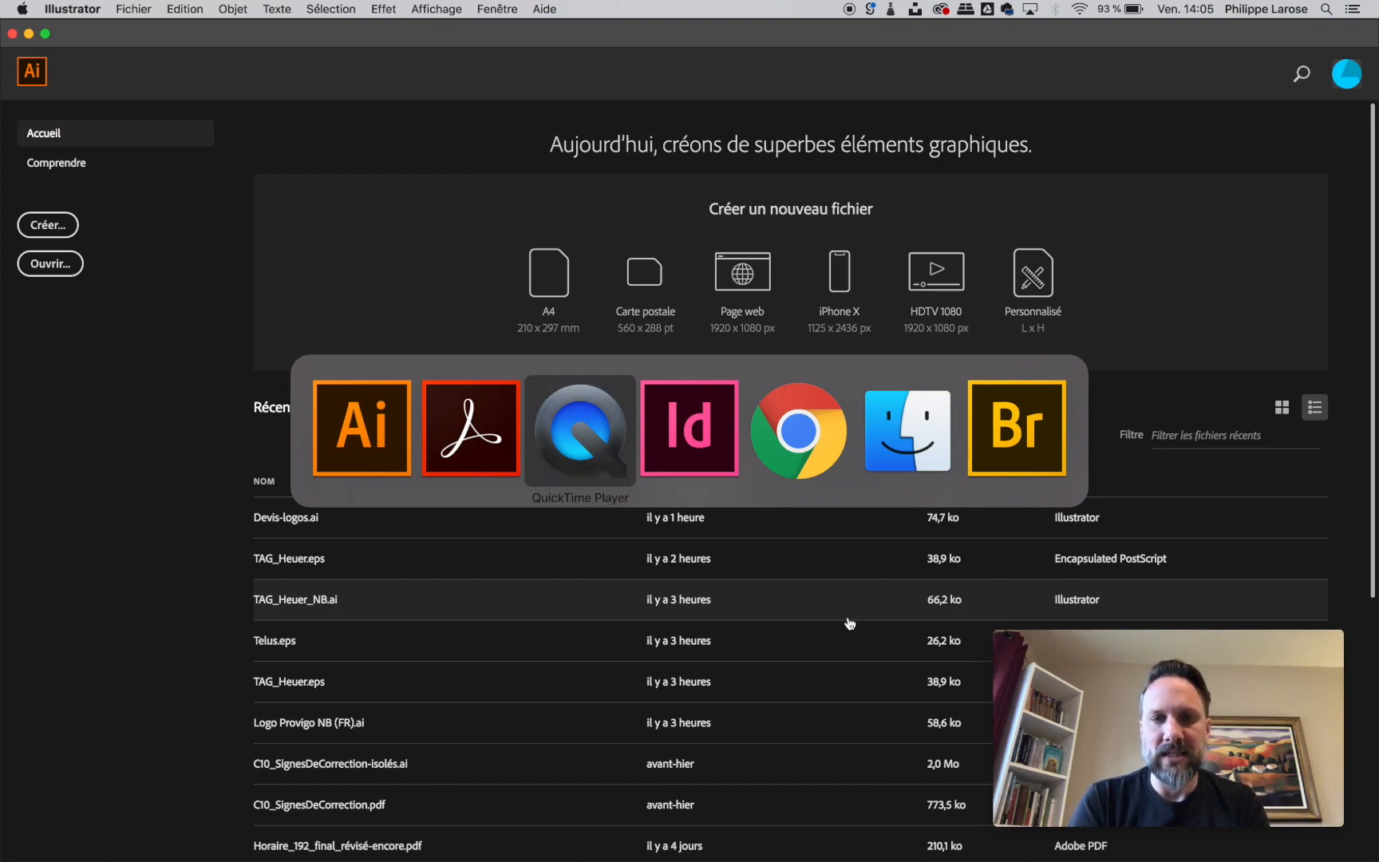
key(super+Tab)
key(super+Tab)
key(super+Tab)
key(super+Tab)
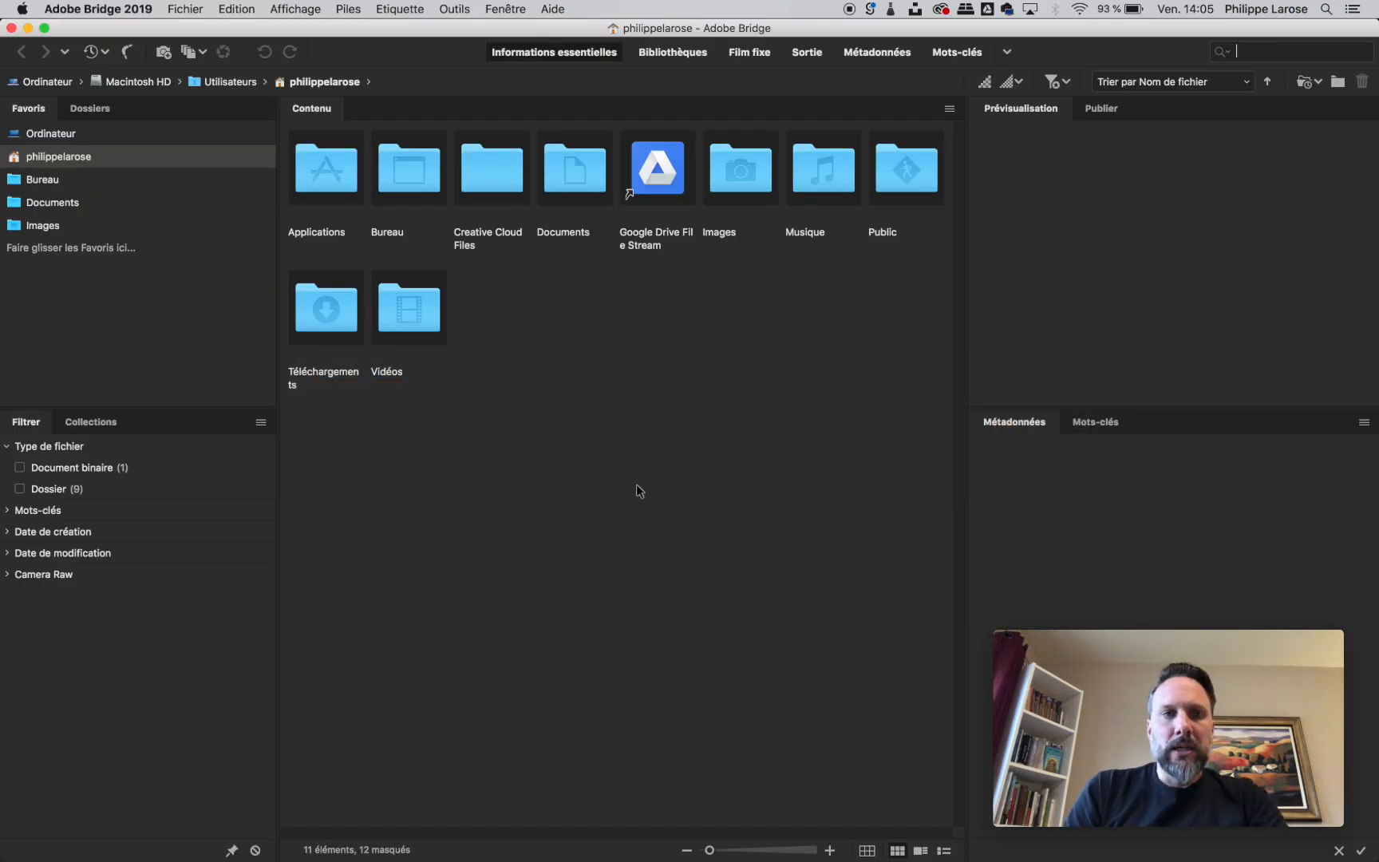
click(237, 8)
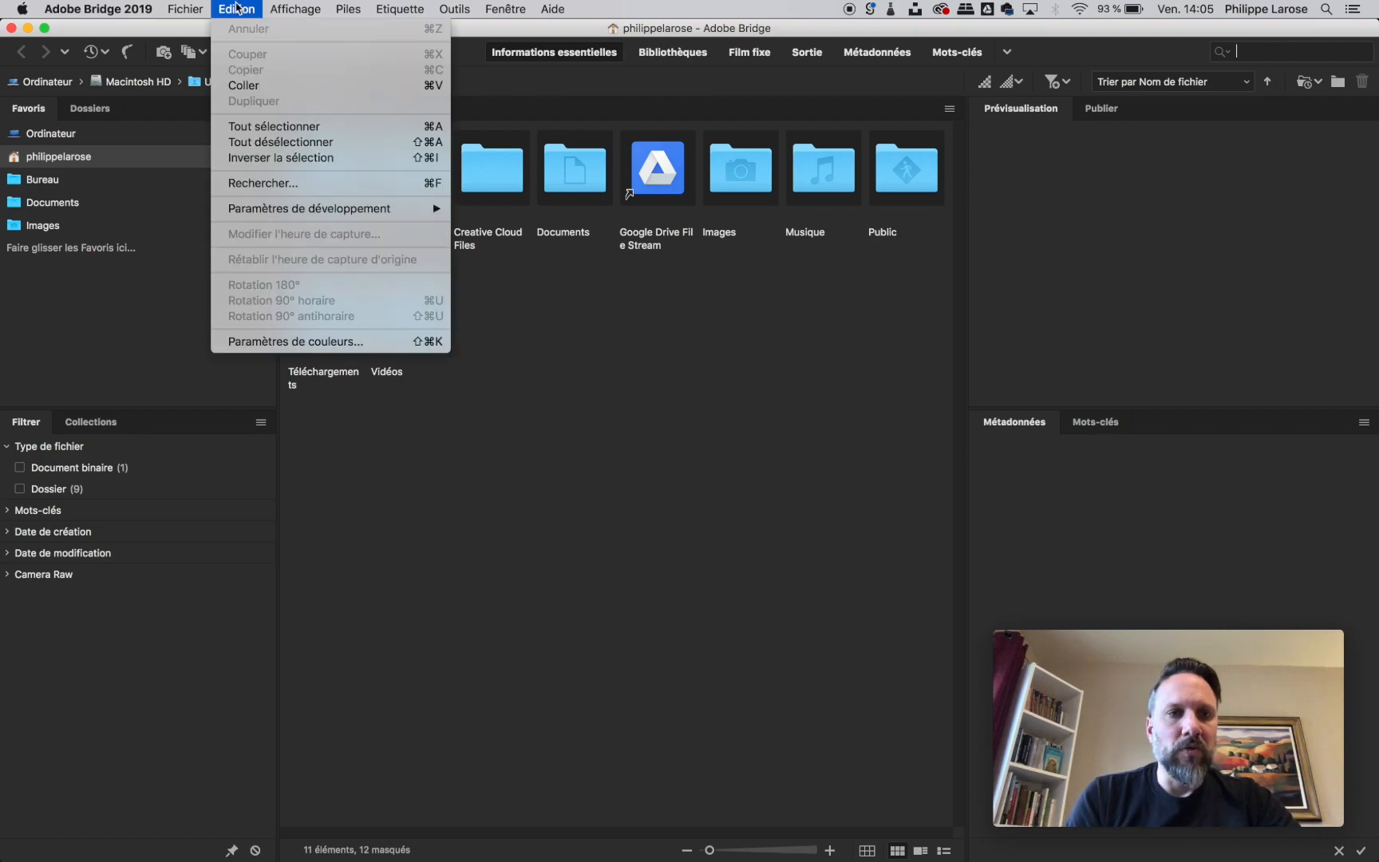
click(296, 343)
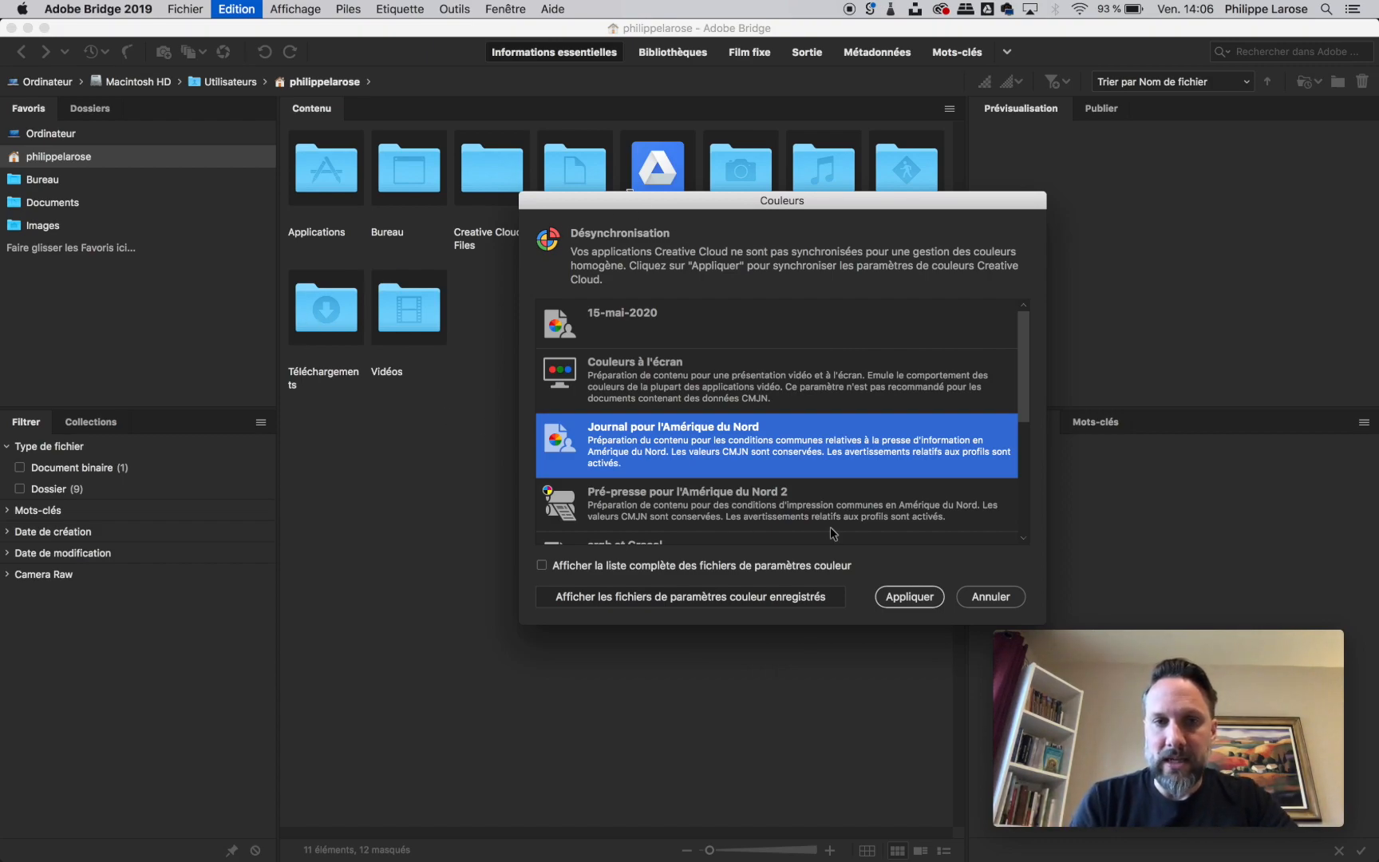
Find the saved srgb-et-gracol-II preset among the color settings and apply it to synchronize the Creative Cloud applications
scroll(911, 427, down, 5)
scroll(911, 428, up, 5)
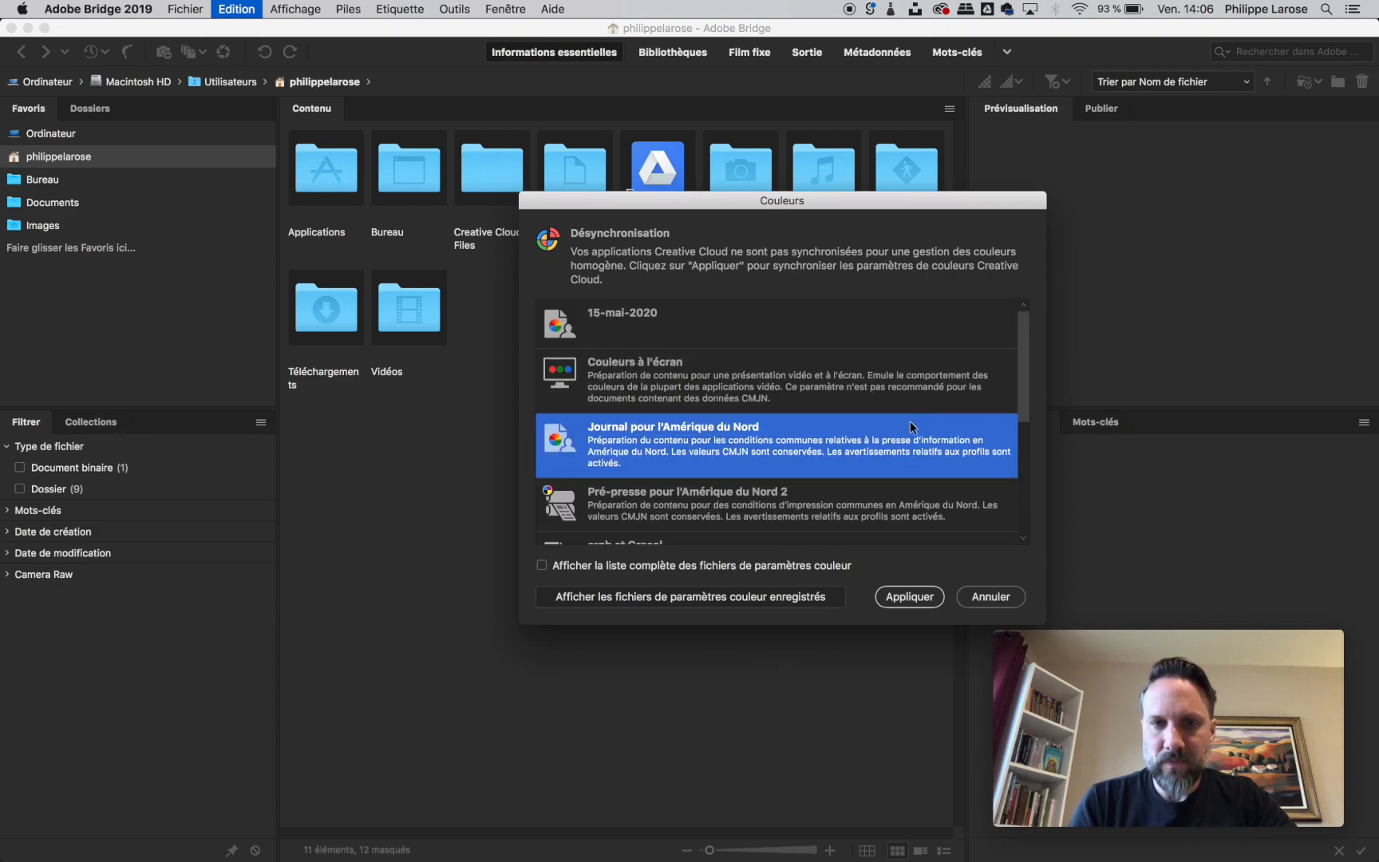
scroll(911, 428, down, 5)
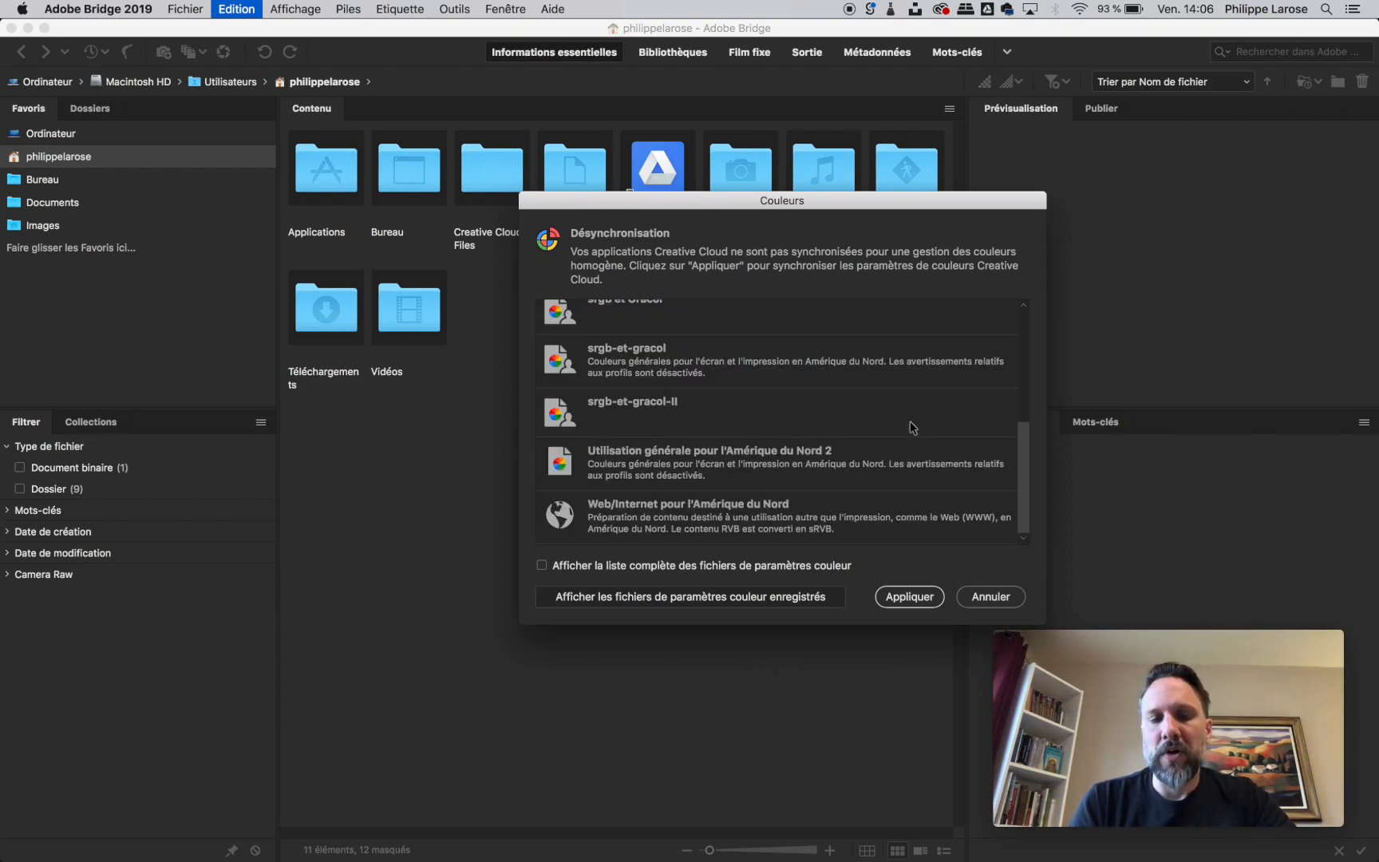
scroll(911, 428, up, 5)
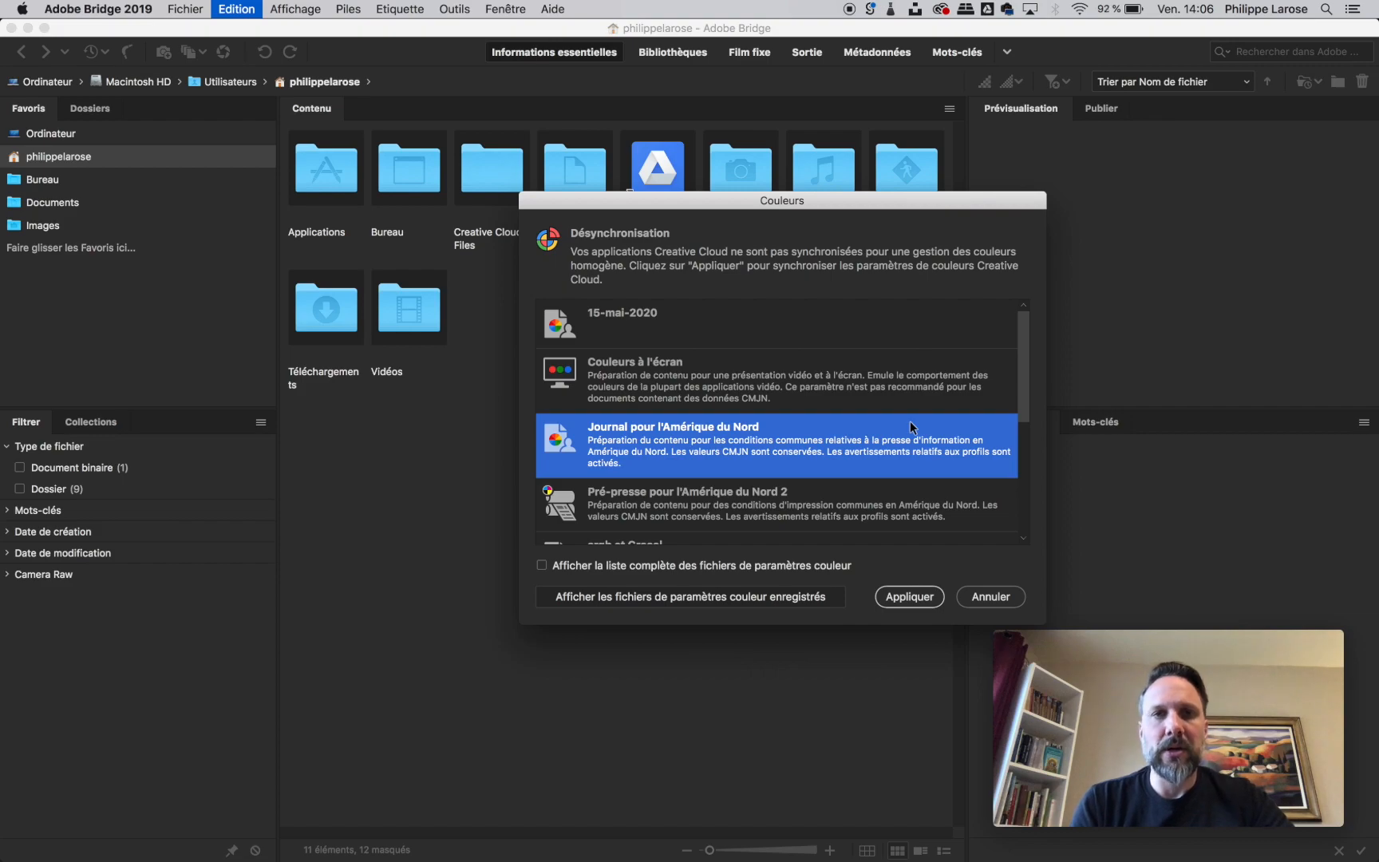
scroll(911, 428, down, 5)
scroll(911, 428, up, 4)
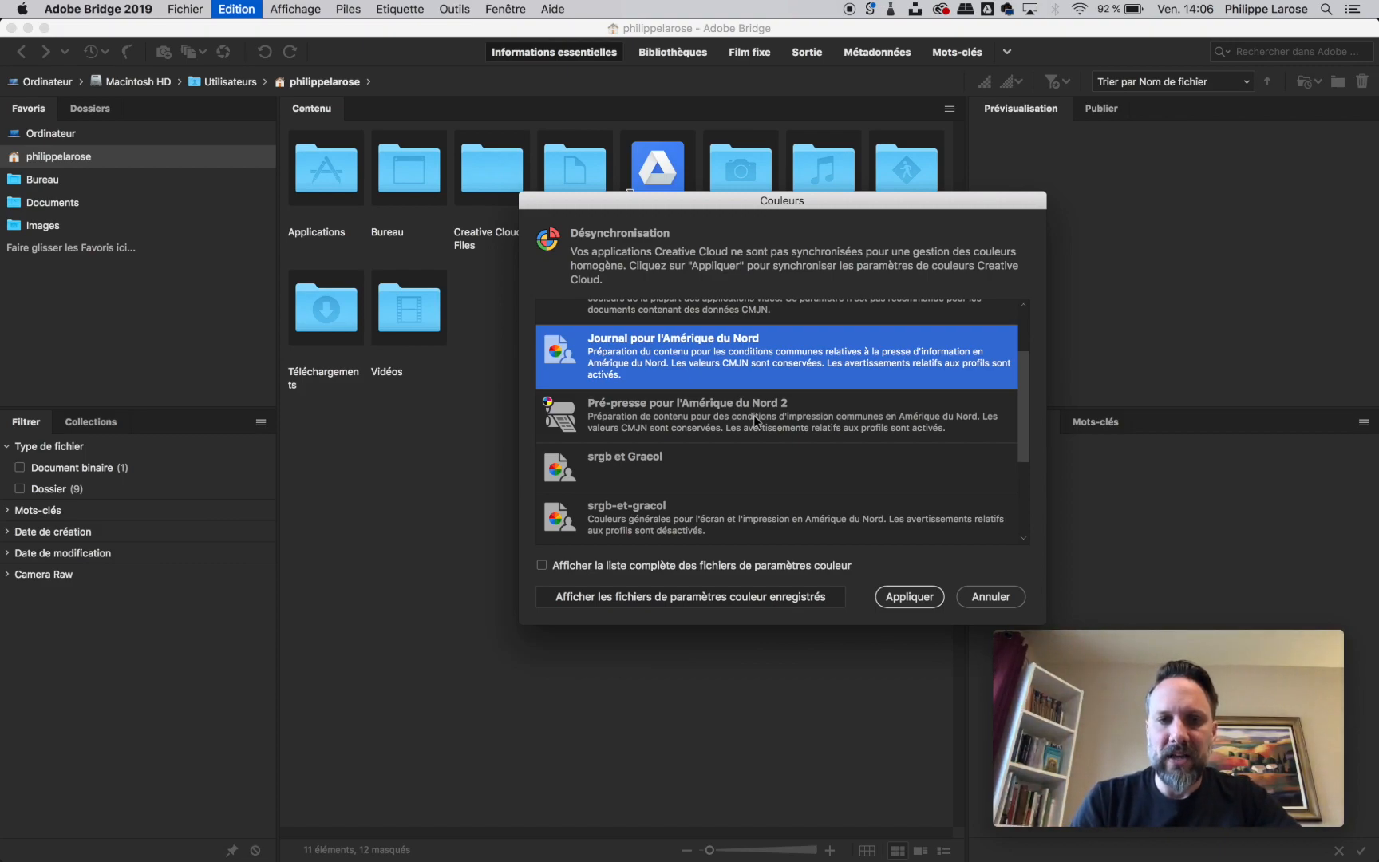
scroll(756, 421, down, 5)
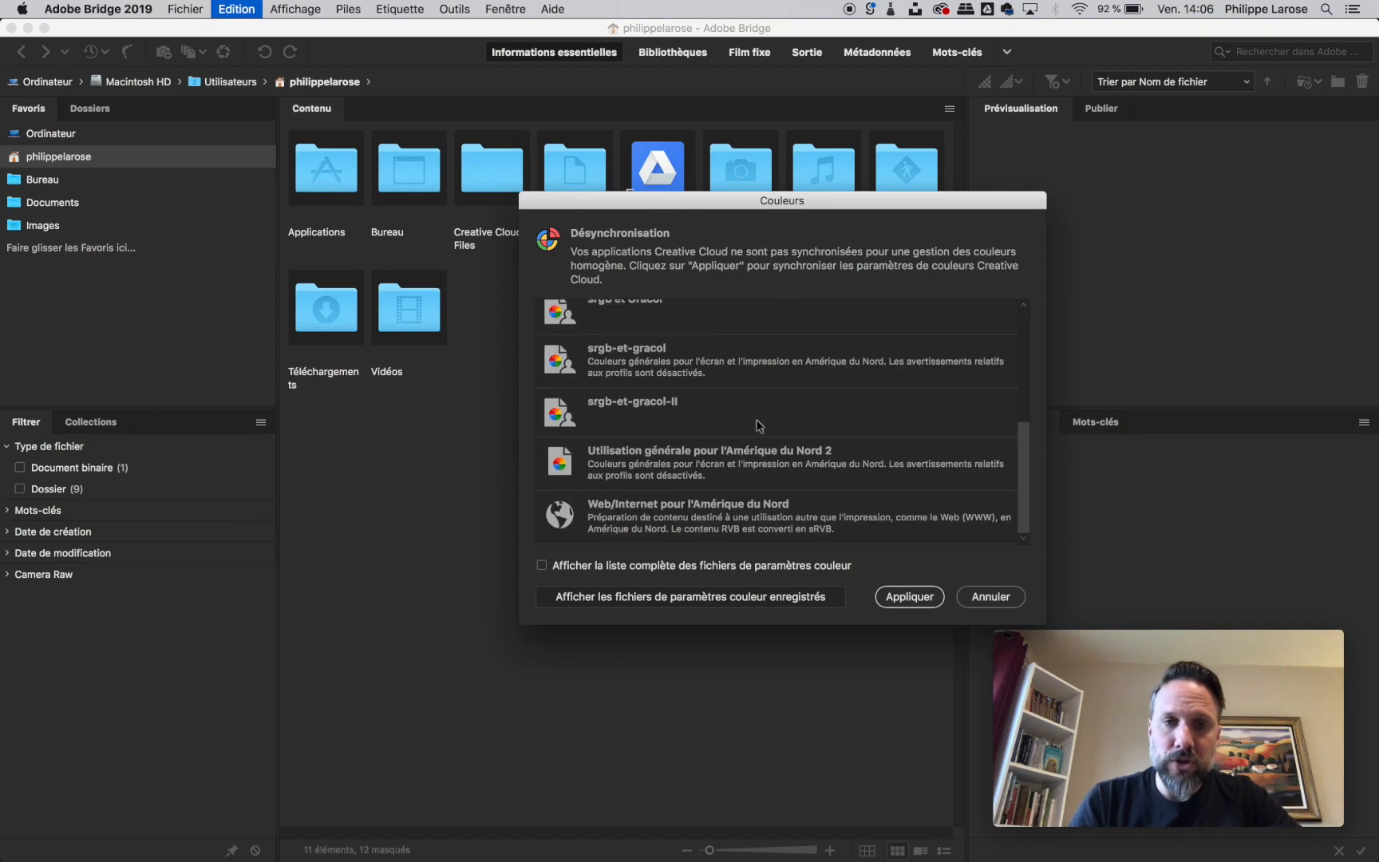
scroll(758, 425, up, 3)
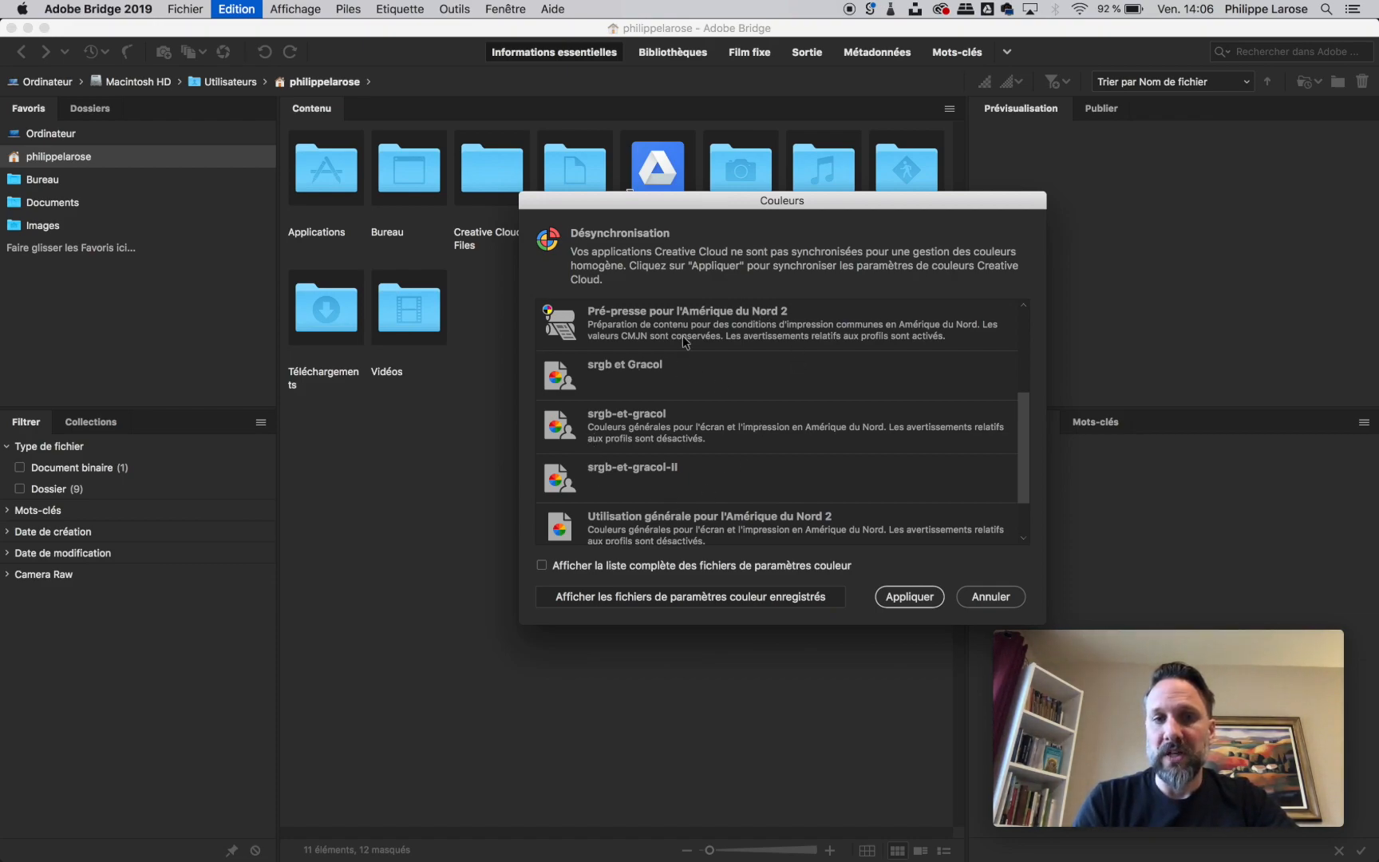
click(678, 473)
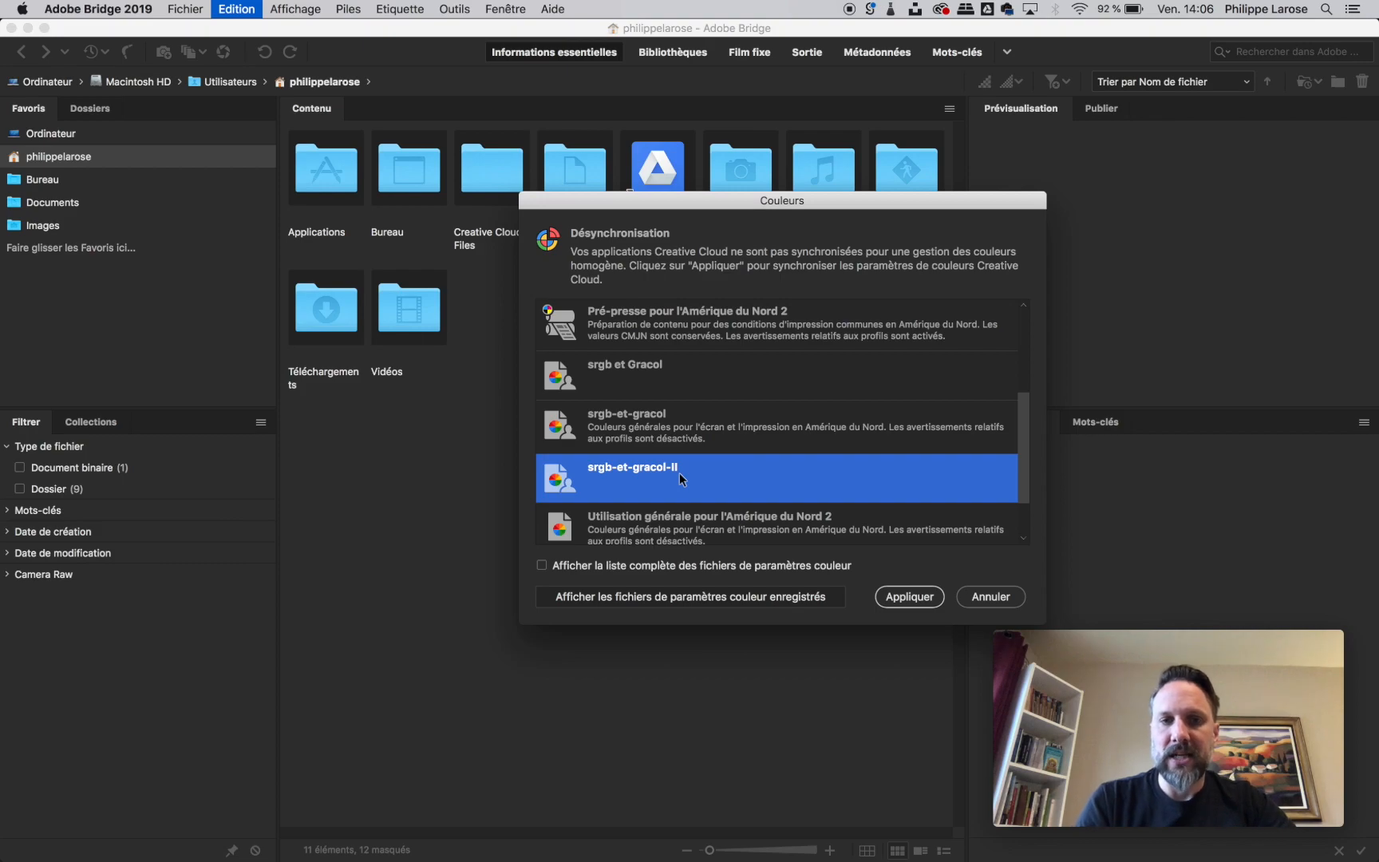
click(910, 598)
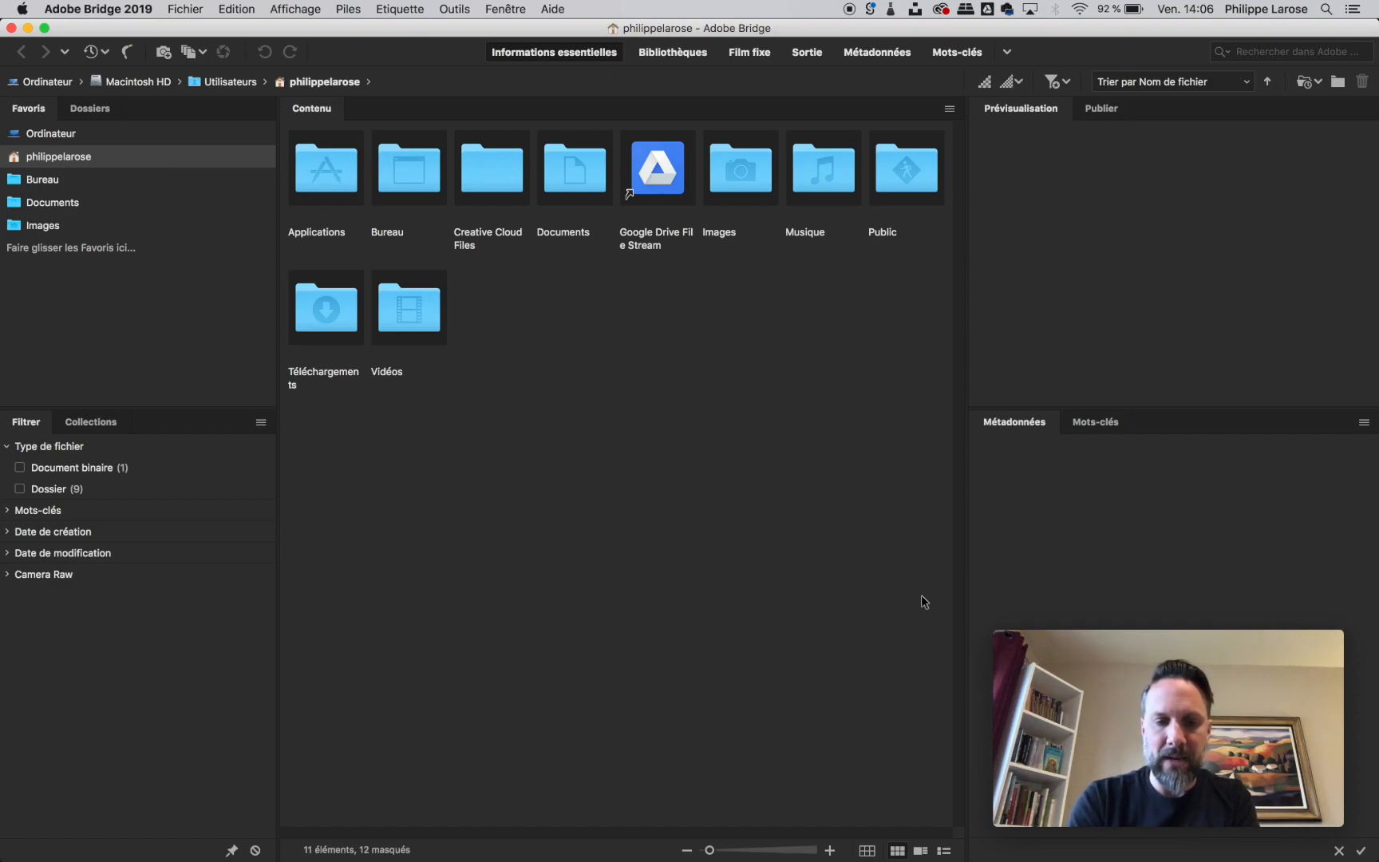
Check the color settings' synchronization in Bridge and, after switching to Illustrator, check it there too, closing both dialogs without changes
key(super+shift+k)
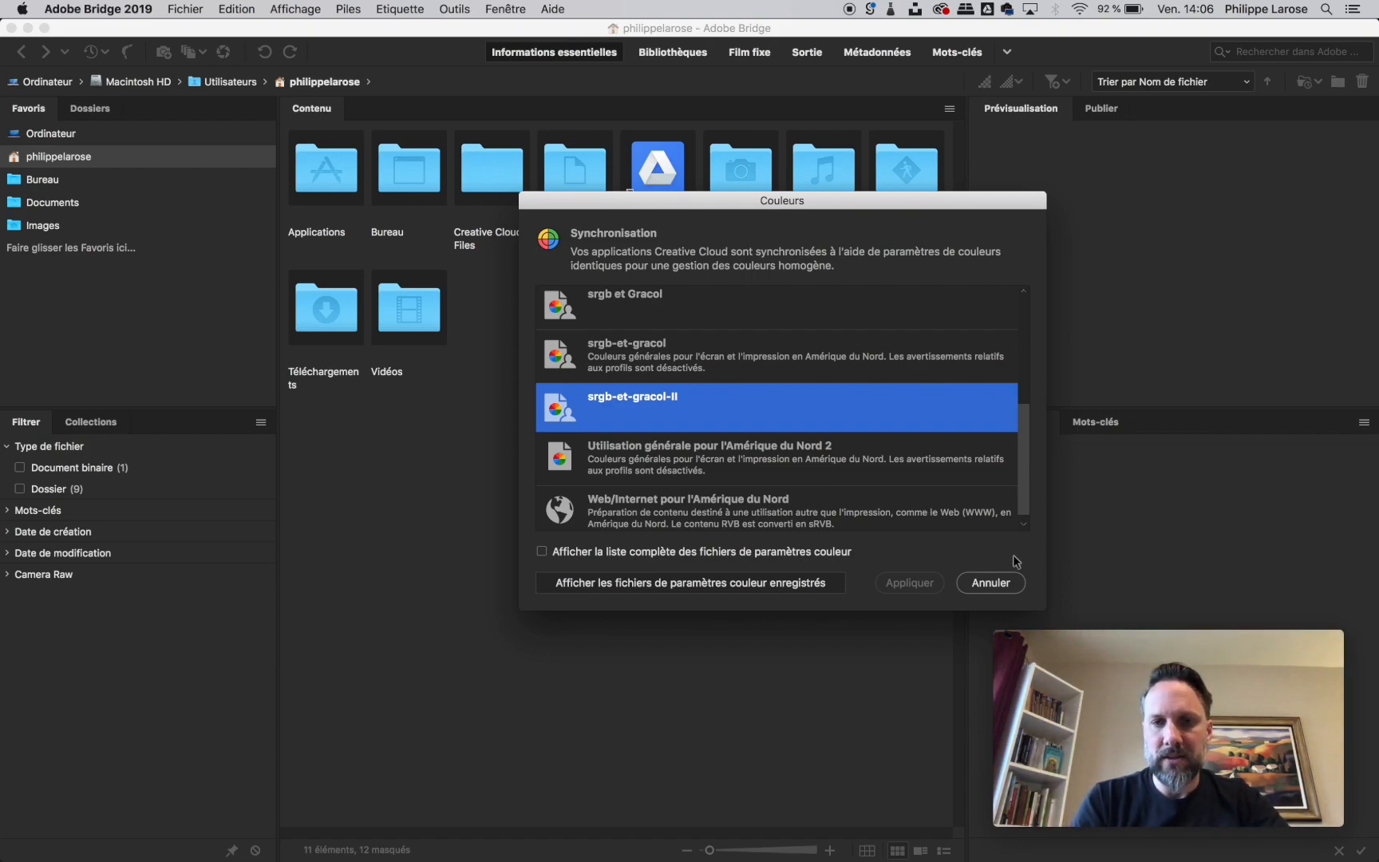
click(990, 582)
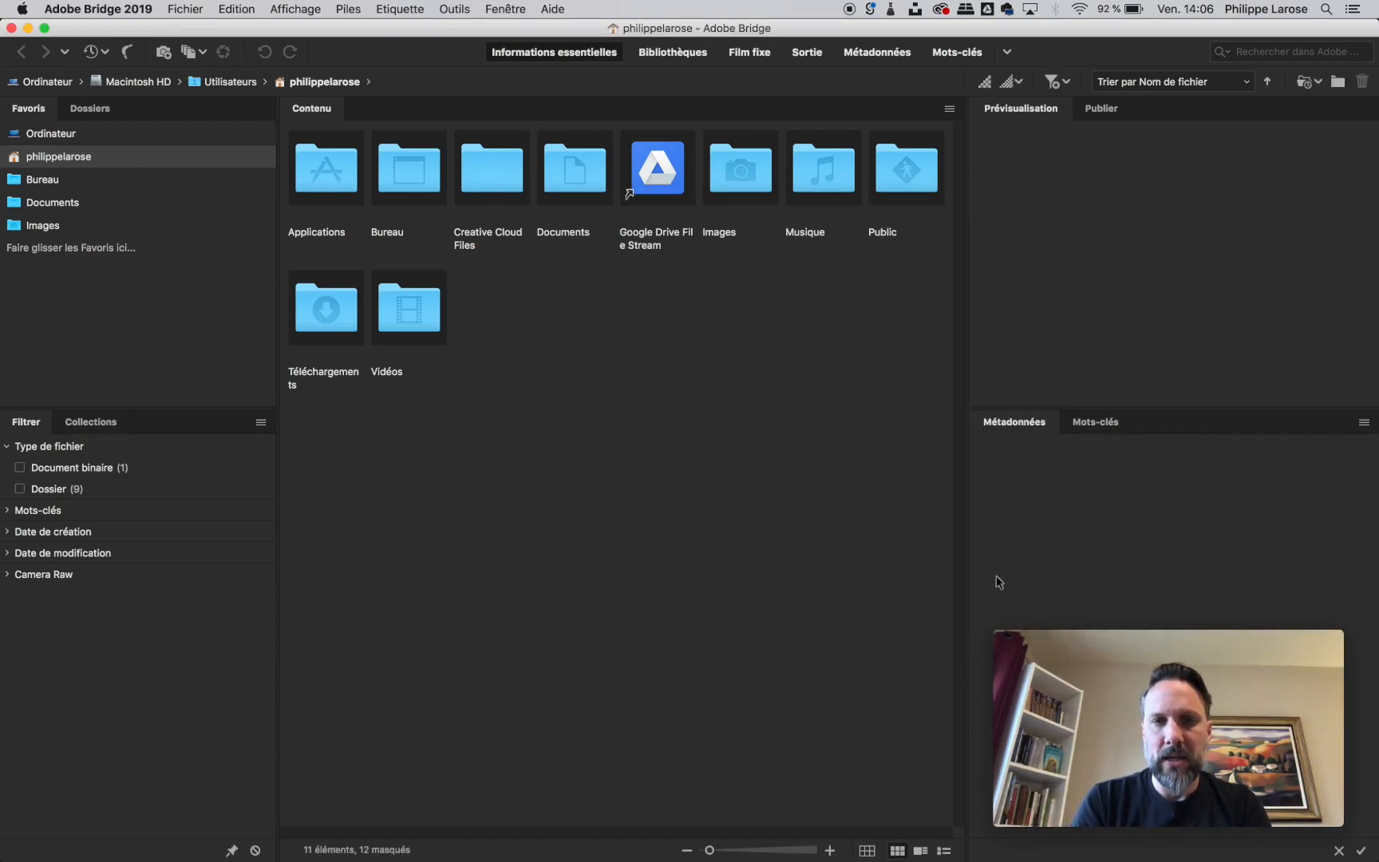
key(super+Tab)
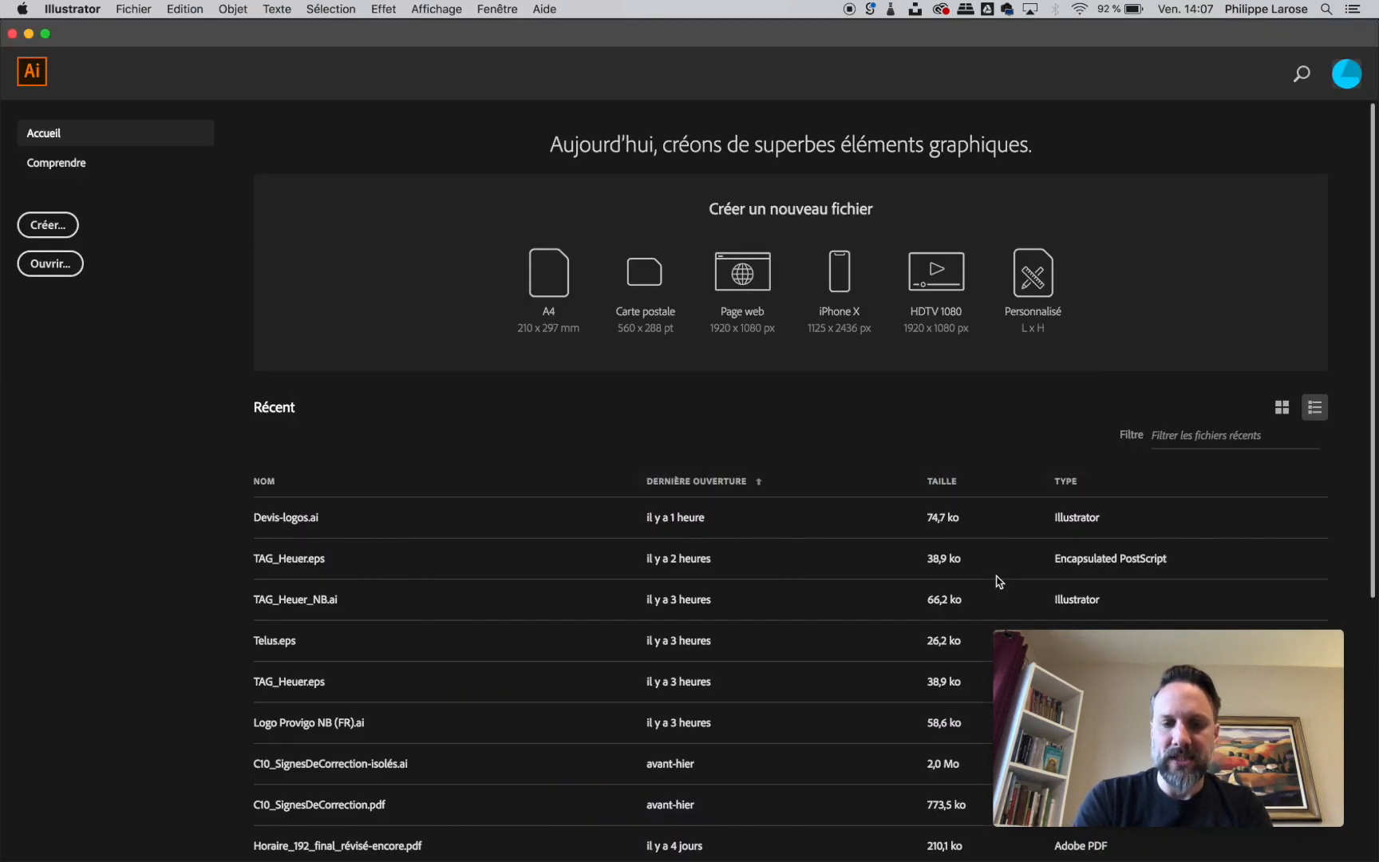
key(super+shift+k)
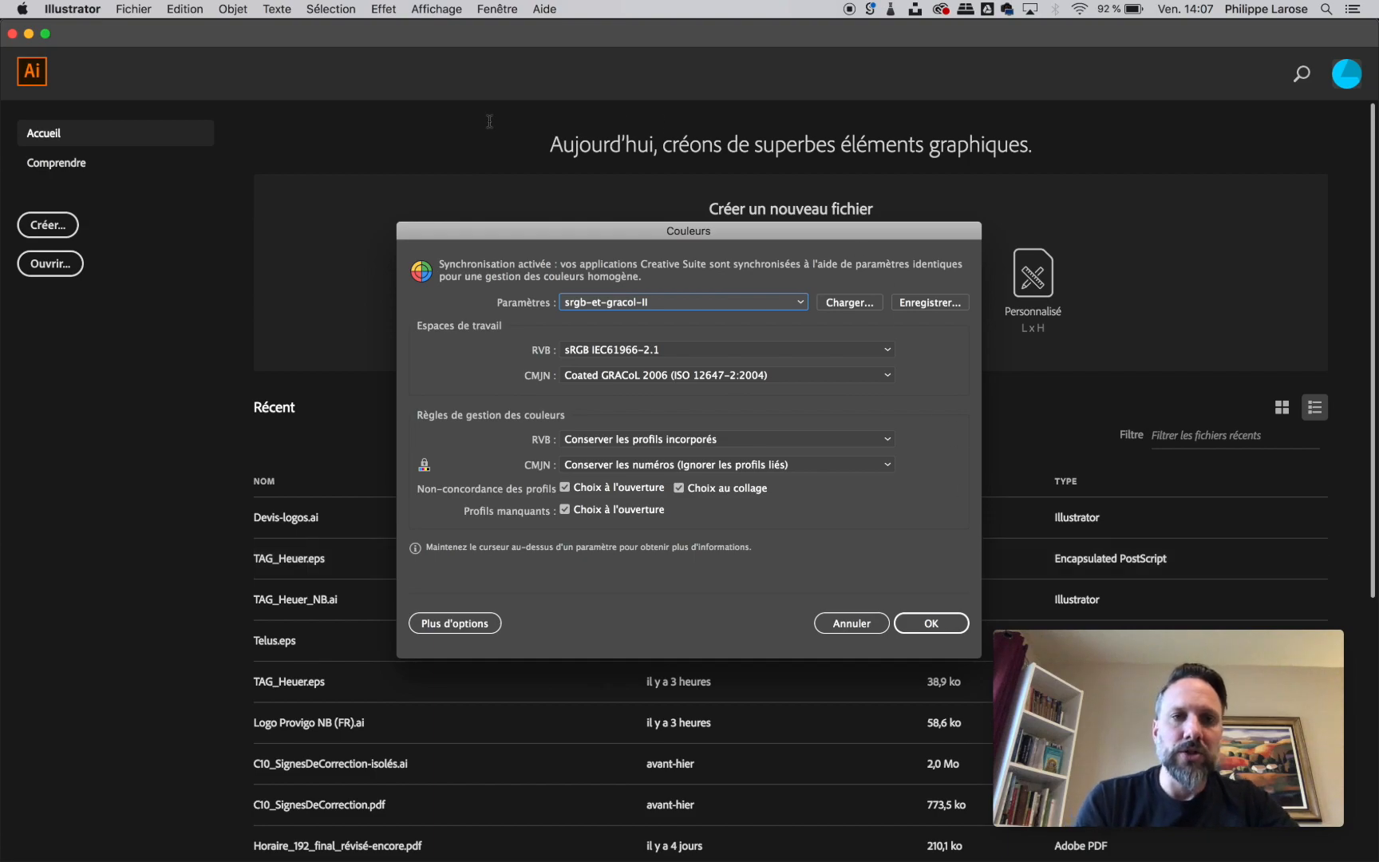
mouse_move(636, 491)
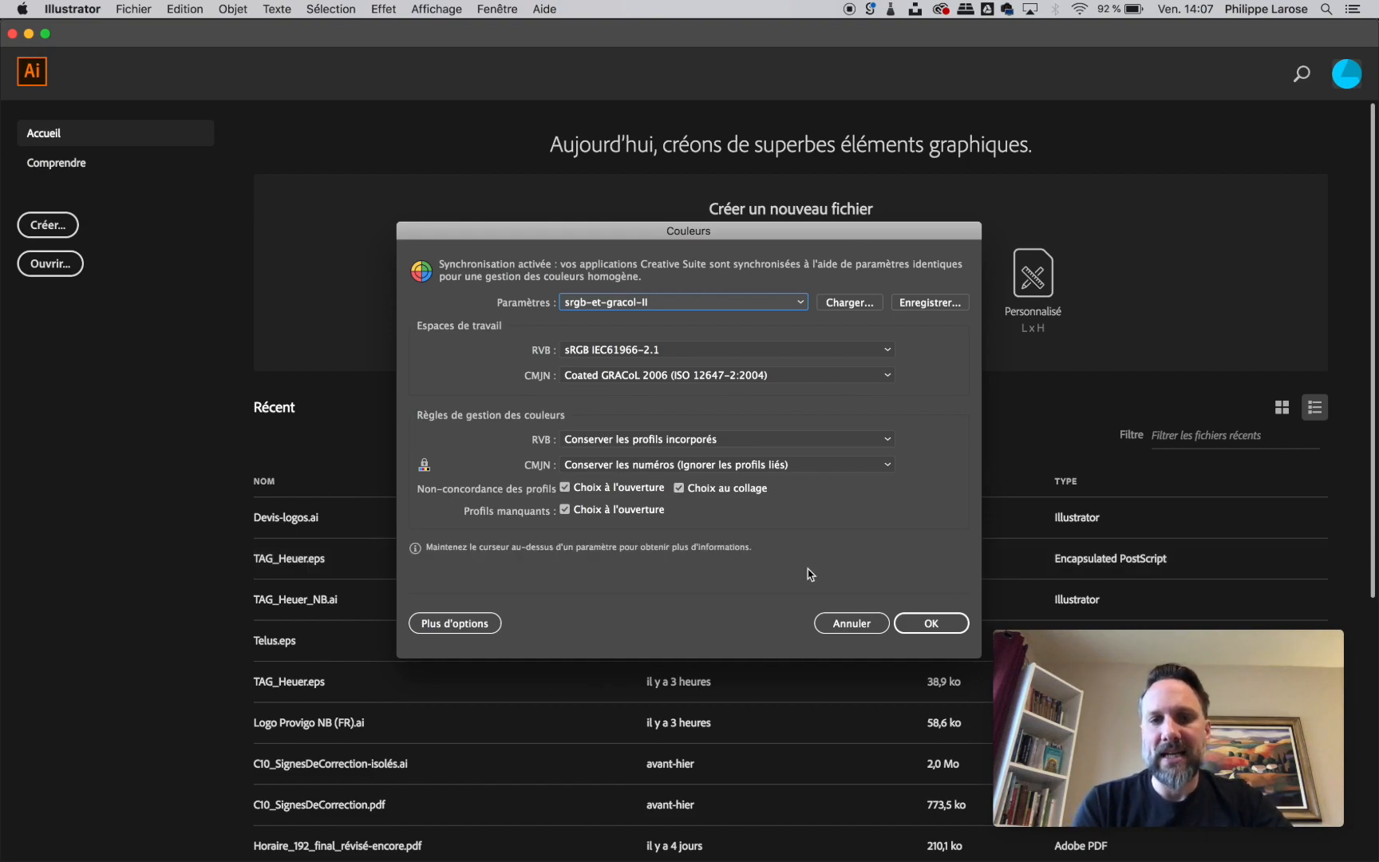
click(845, 621)
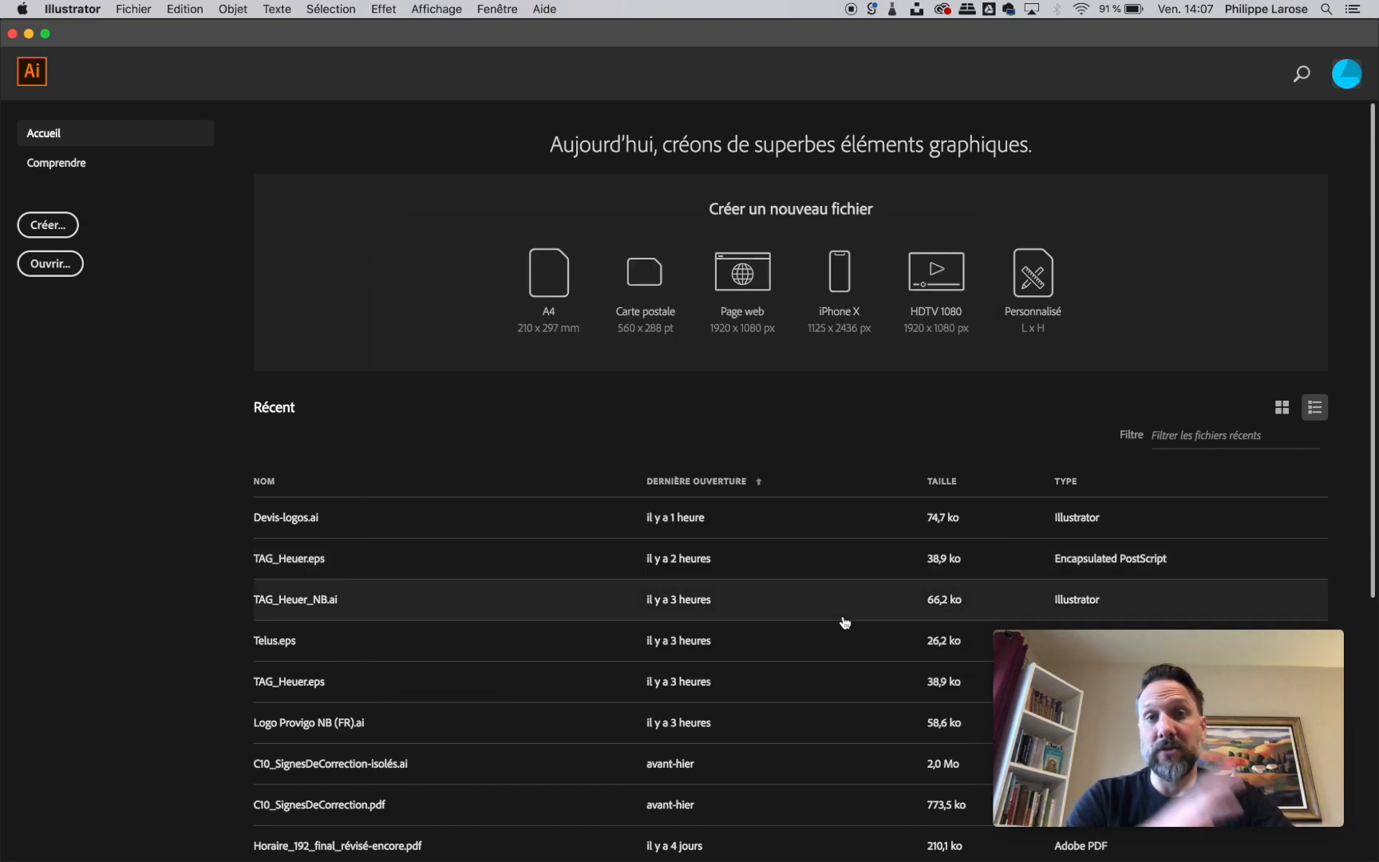
Switch to InDesign and check its color settings, closing the dialog without changes
key(super+Tab)
key(super+Tab)
key(super+Tab)
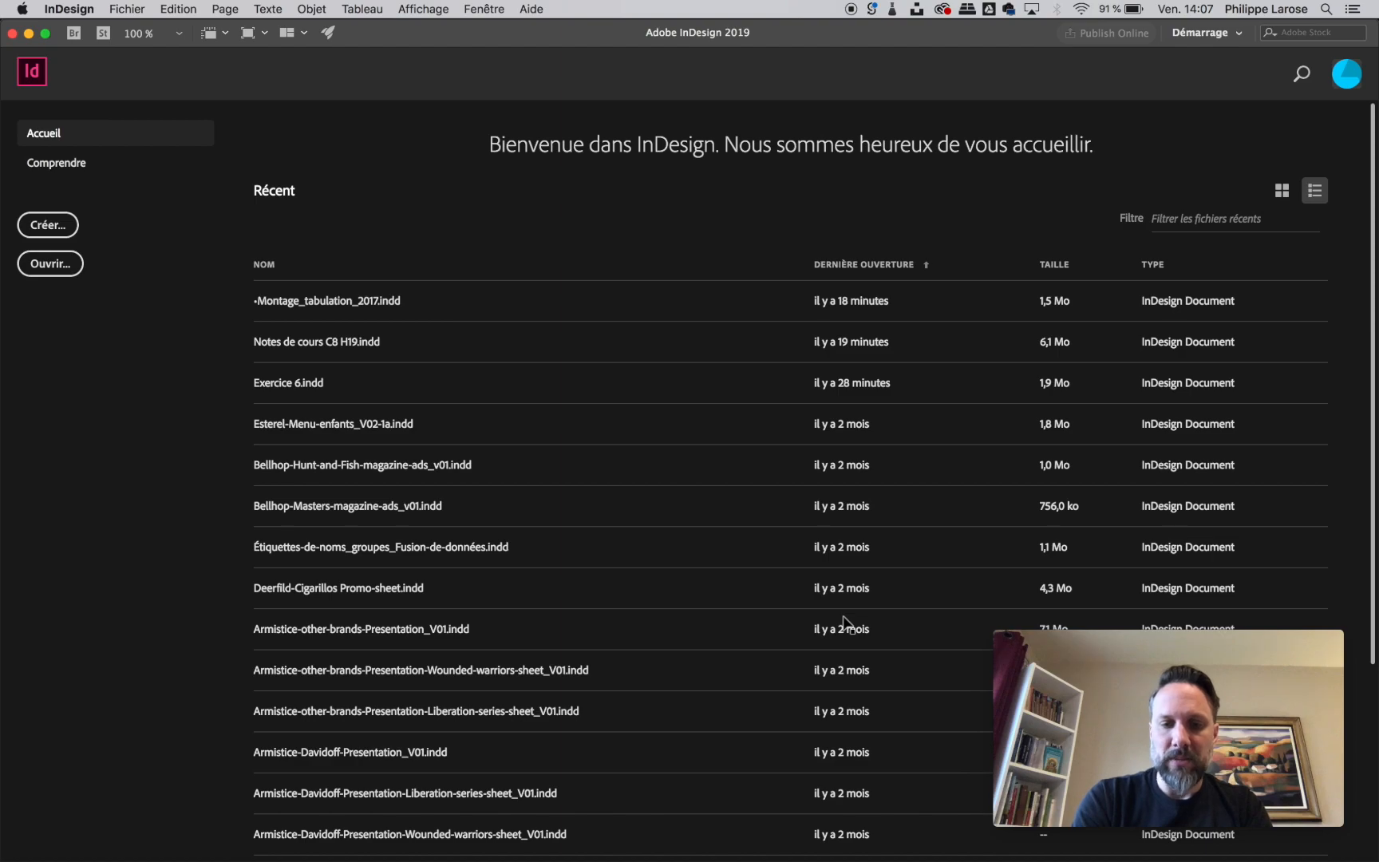
key(super+shift+k)
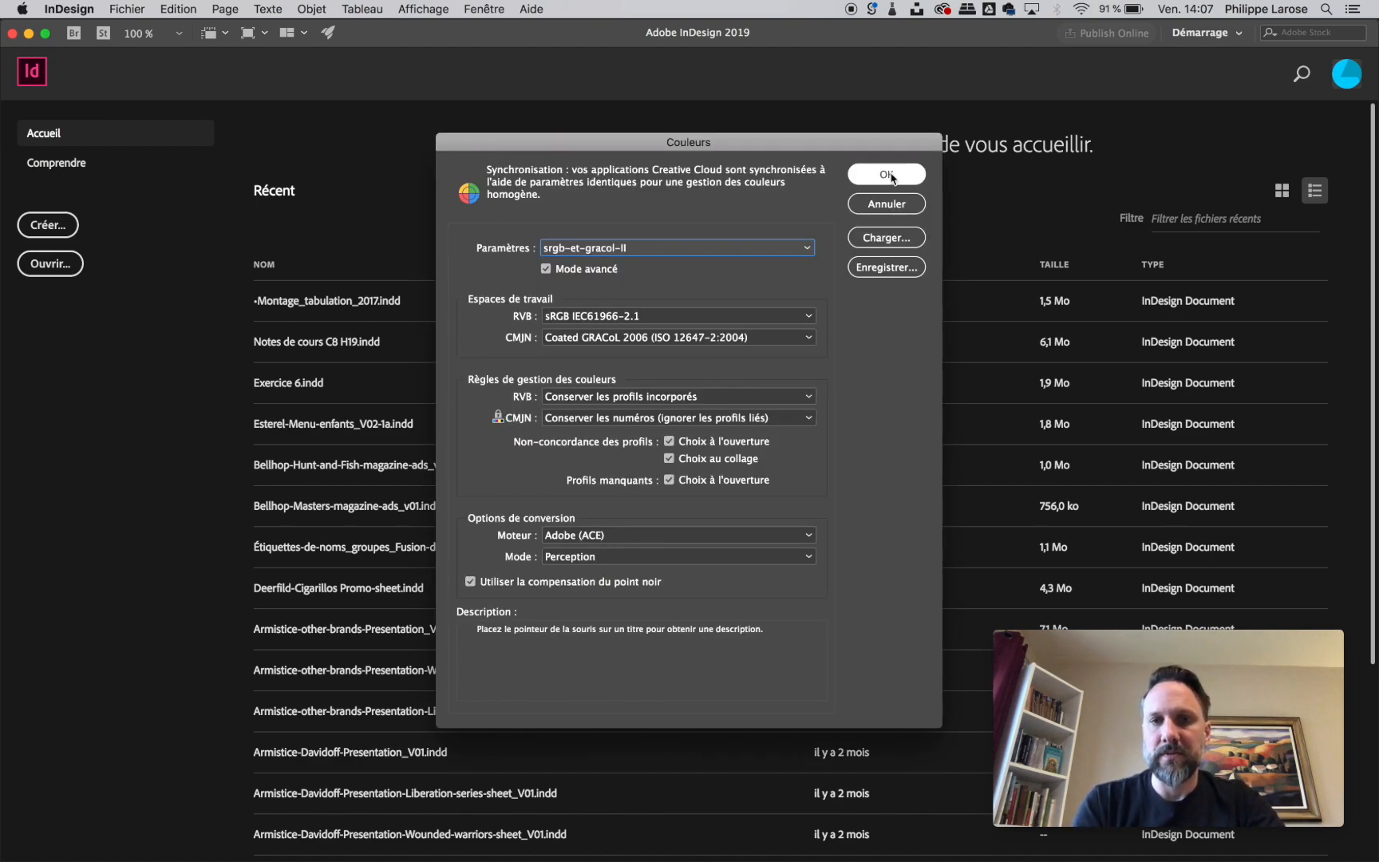
click(886, 204)
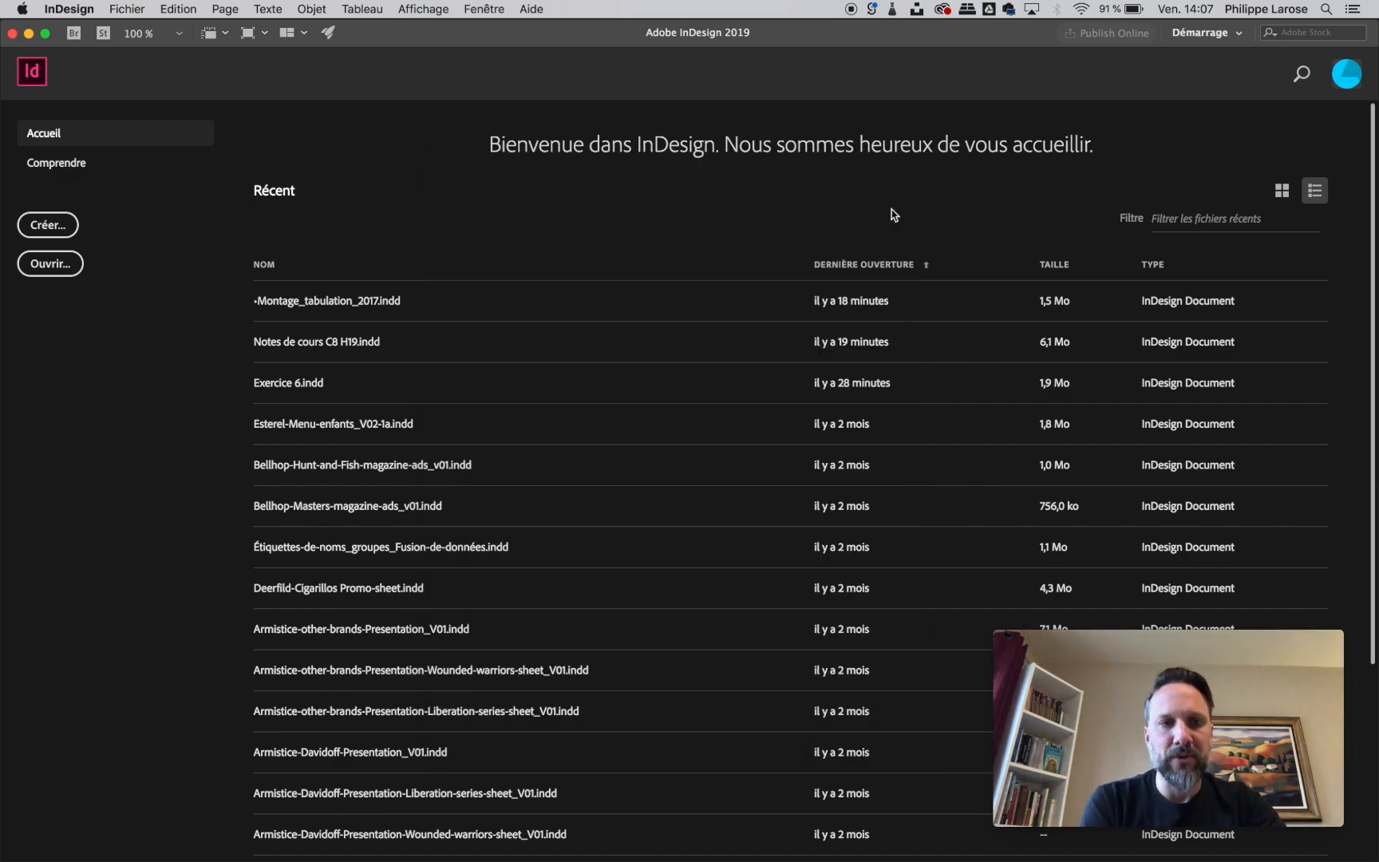
Open the recent document Montage_tabulation_2017.indd, leaving it unmodified despite the CMYK profile mismatch, and dismiss the missing fonts notice
click(380, 301)
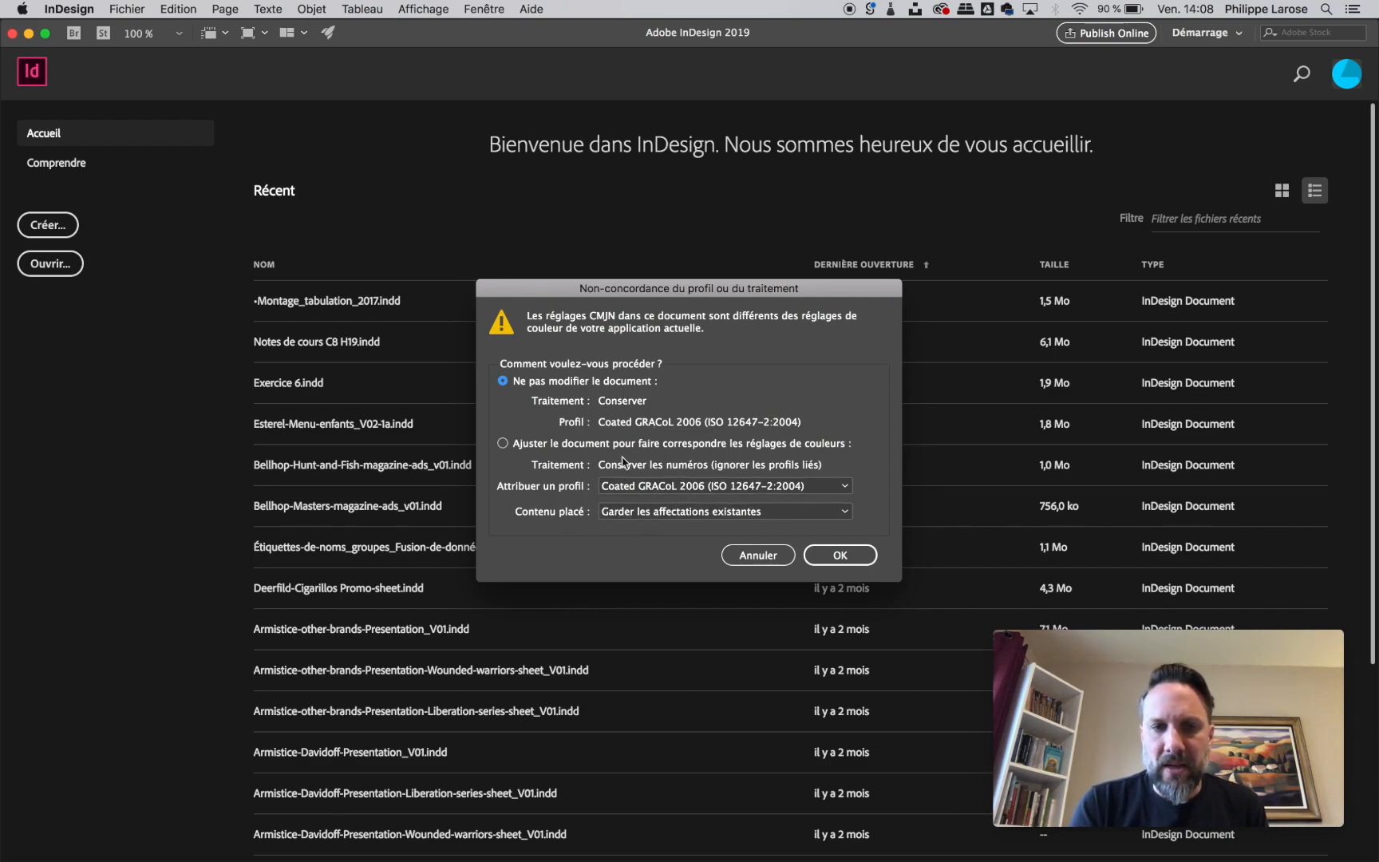
click(504, 444)
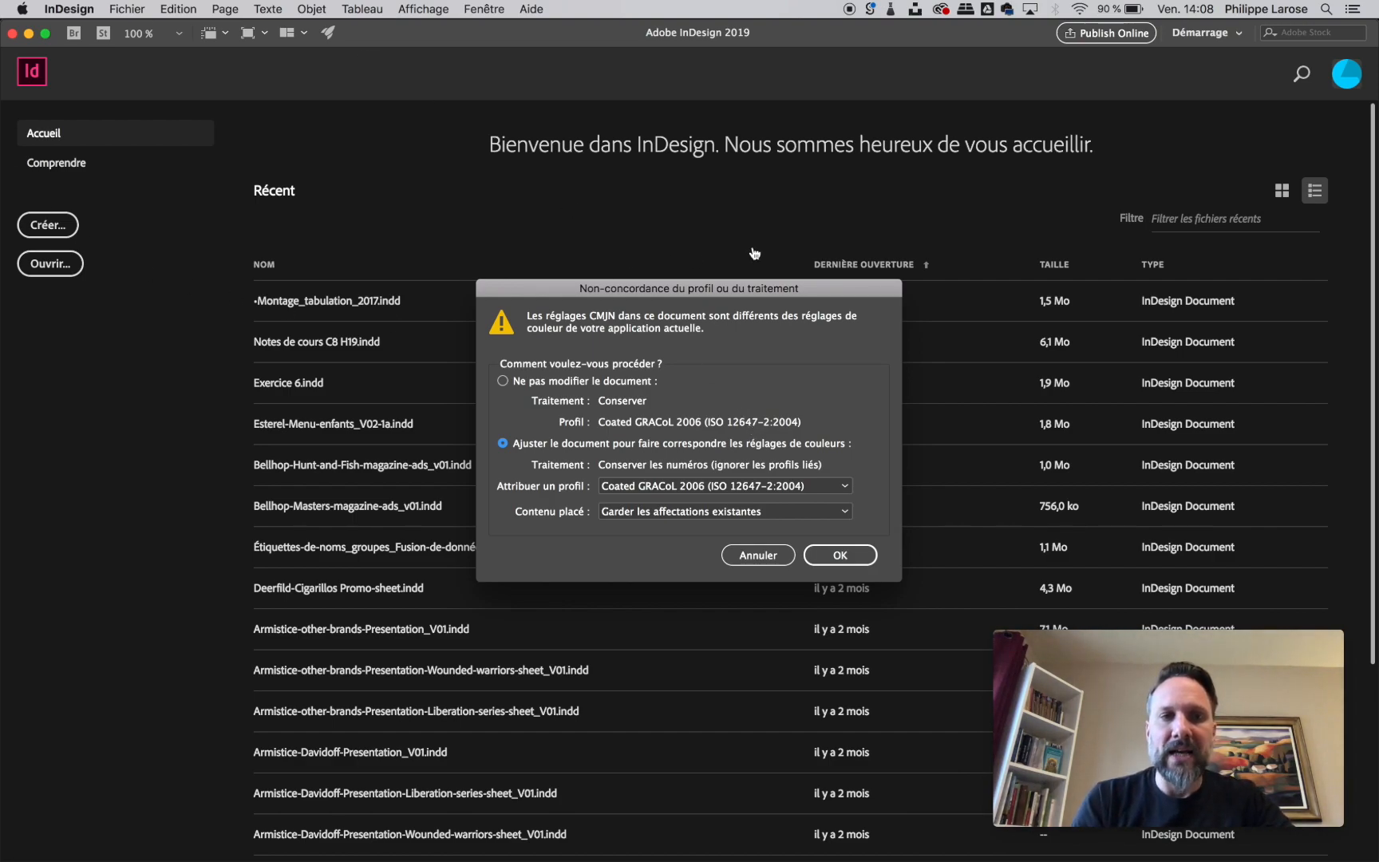
click(533, 390)
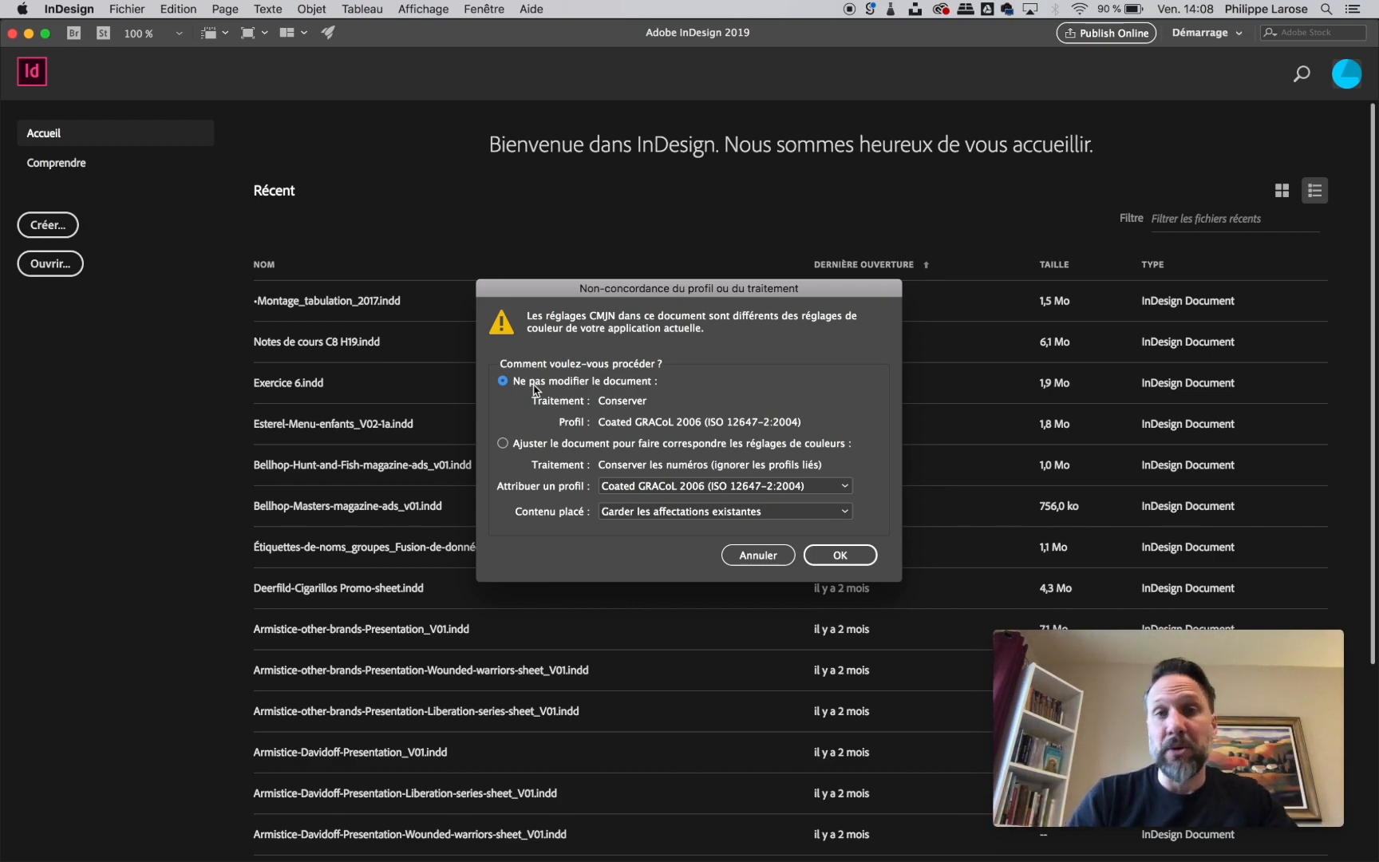
click(849, 557)
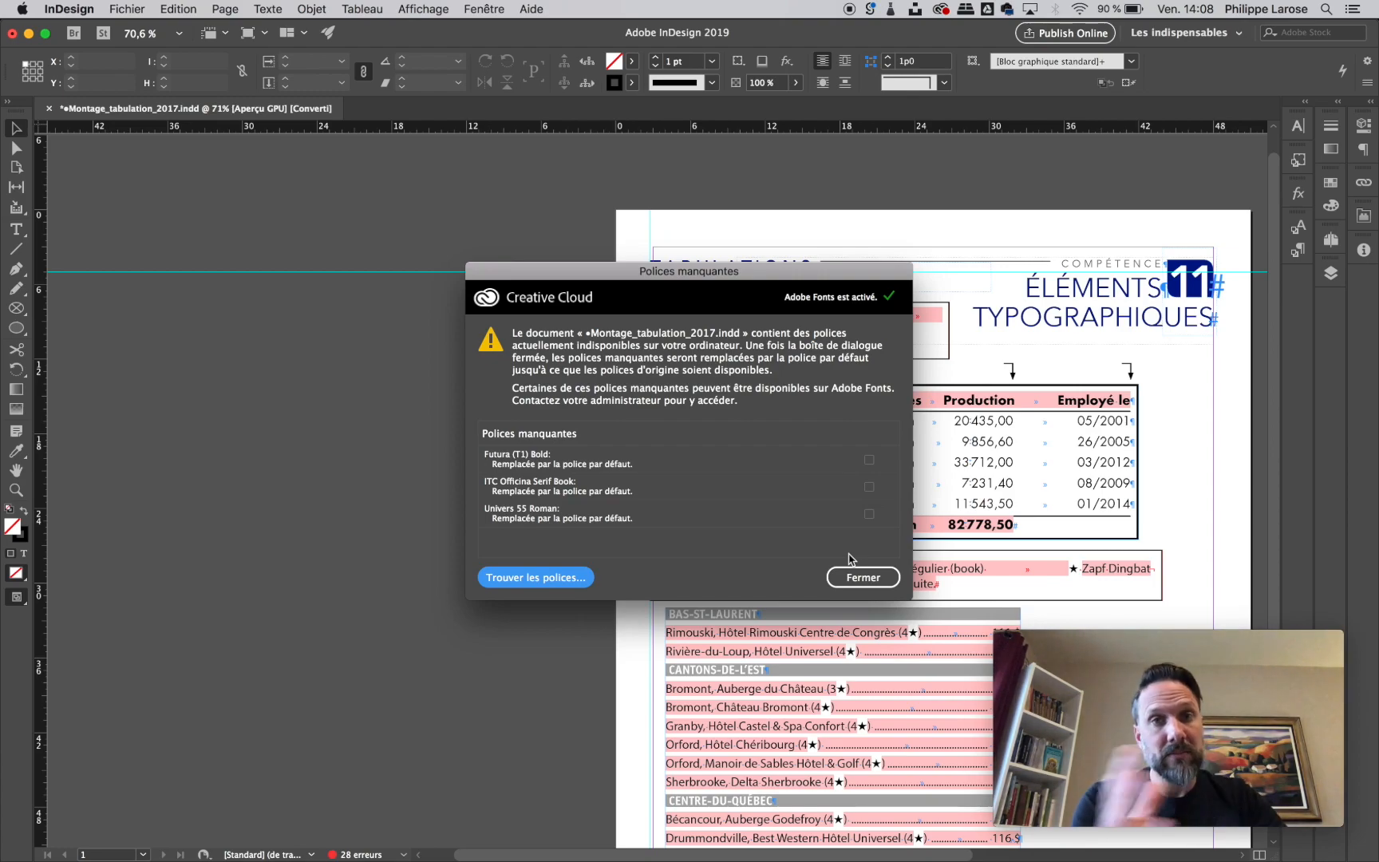
click(868, 579)
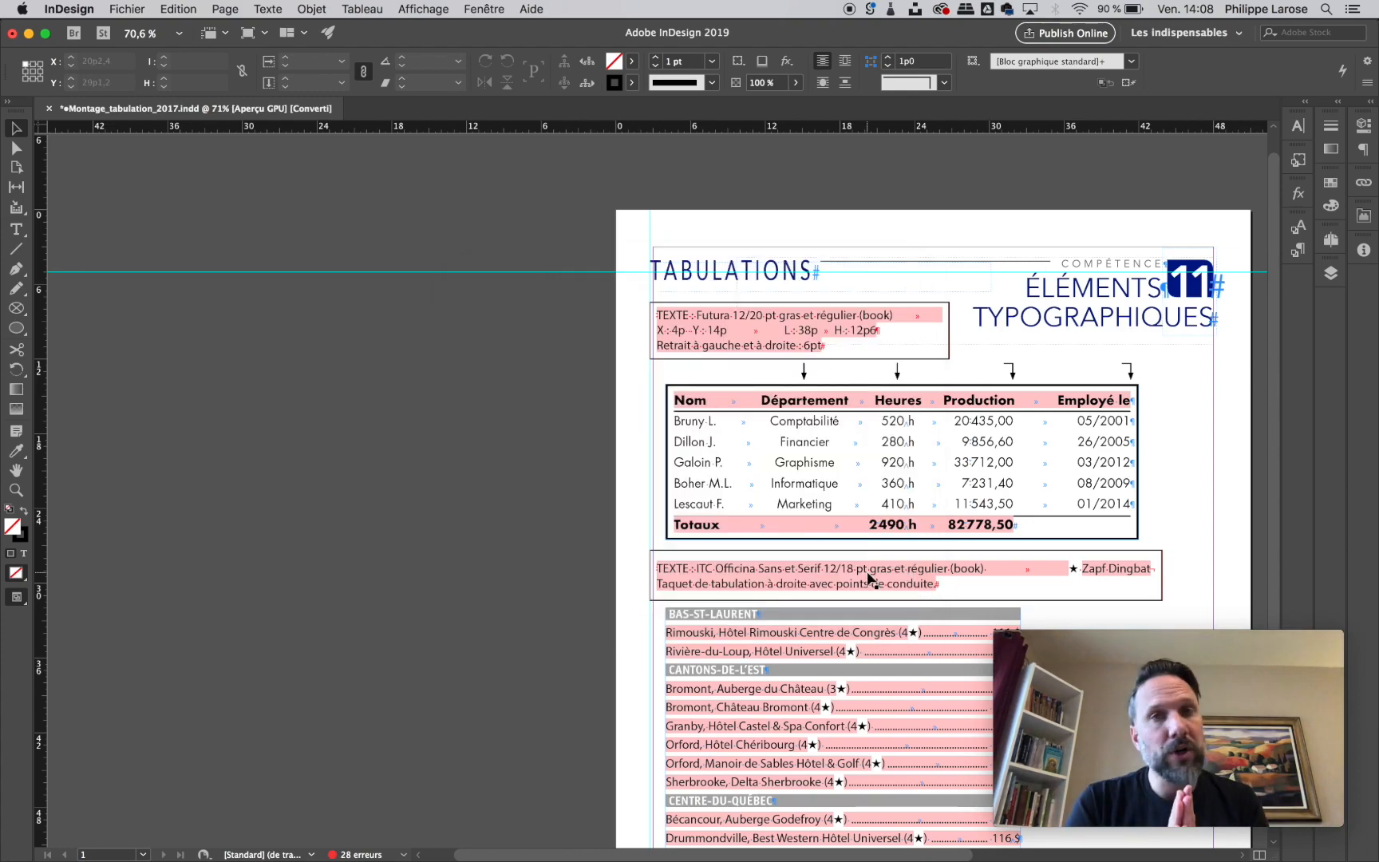